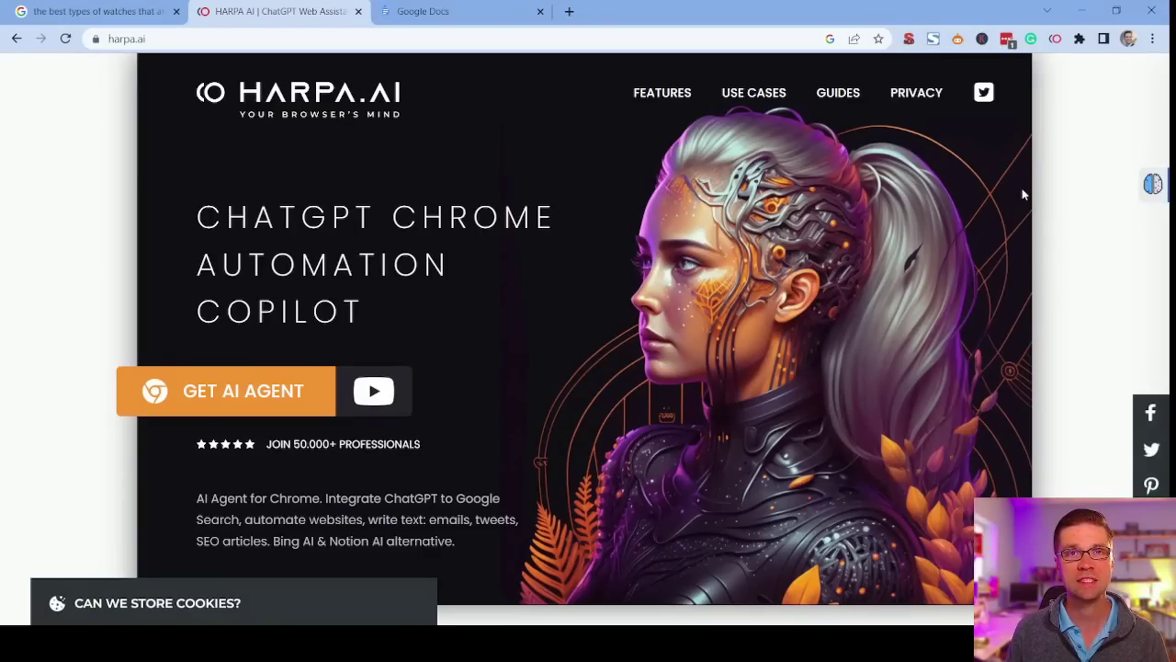
Step: Scroll through the harpa.ai homepage, then open and close the HARPA chat panel
scroll(871, 248, "down", 7)
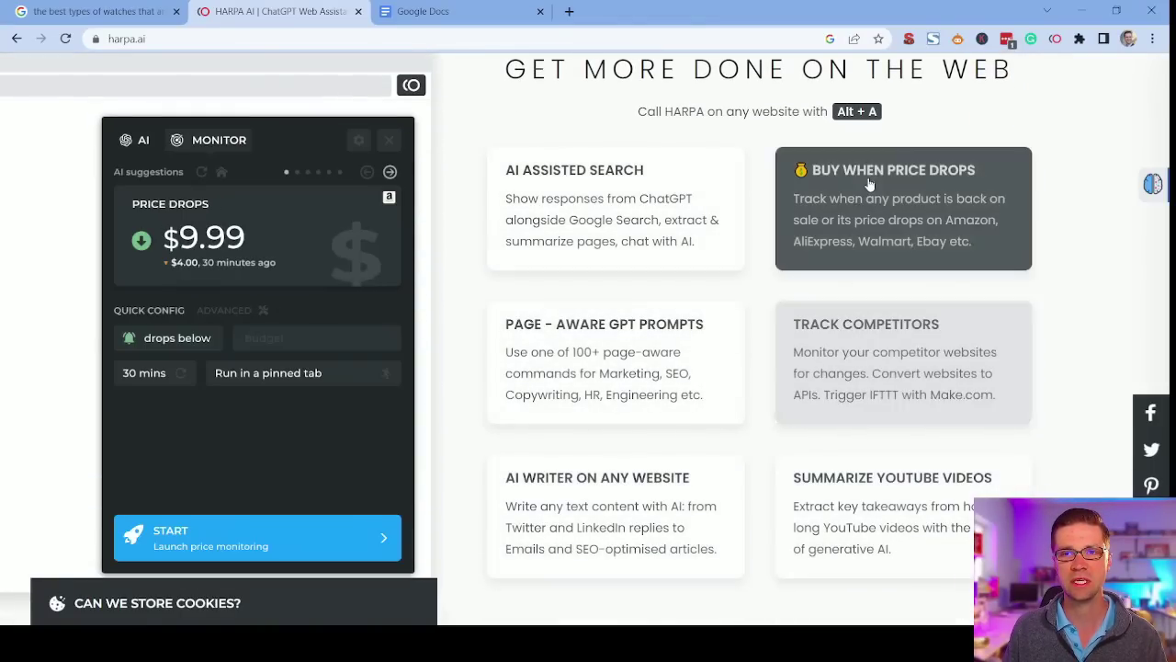
scroll(636, 337, "down", 5)
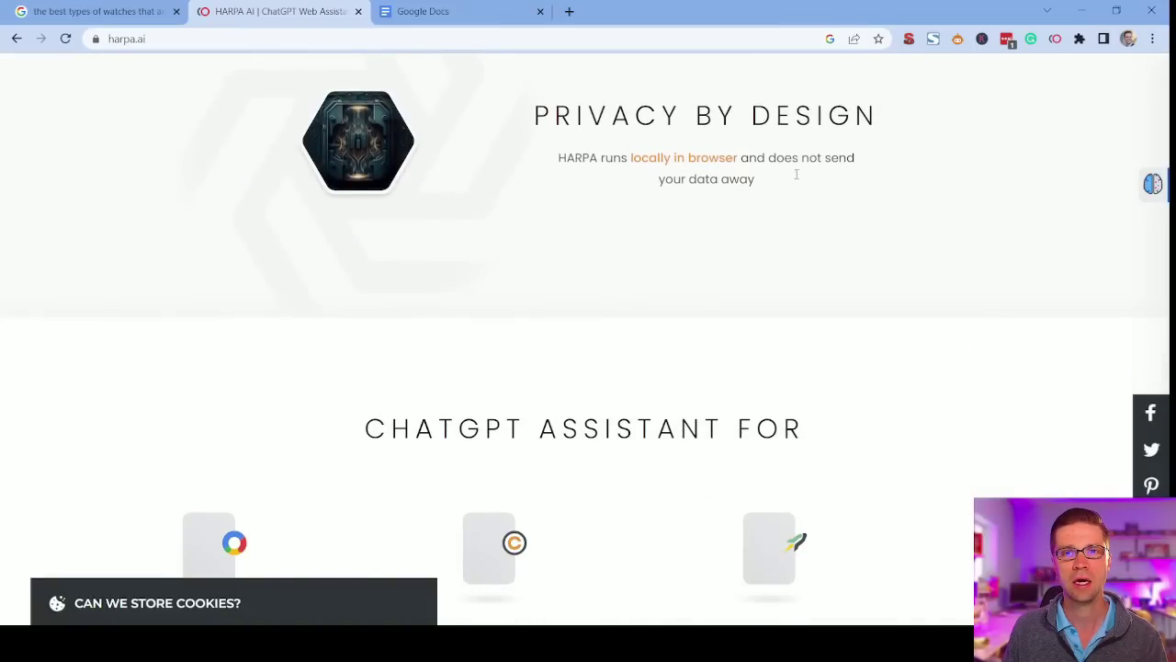
scroll(796, 175, "down", 6)
scroll(275, 197, "up", 2)
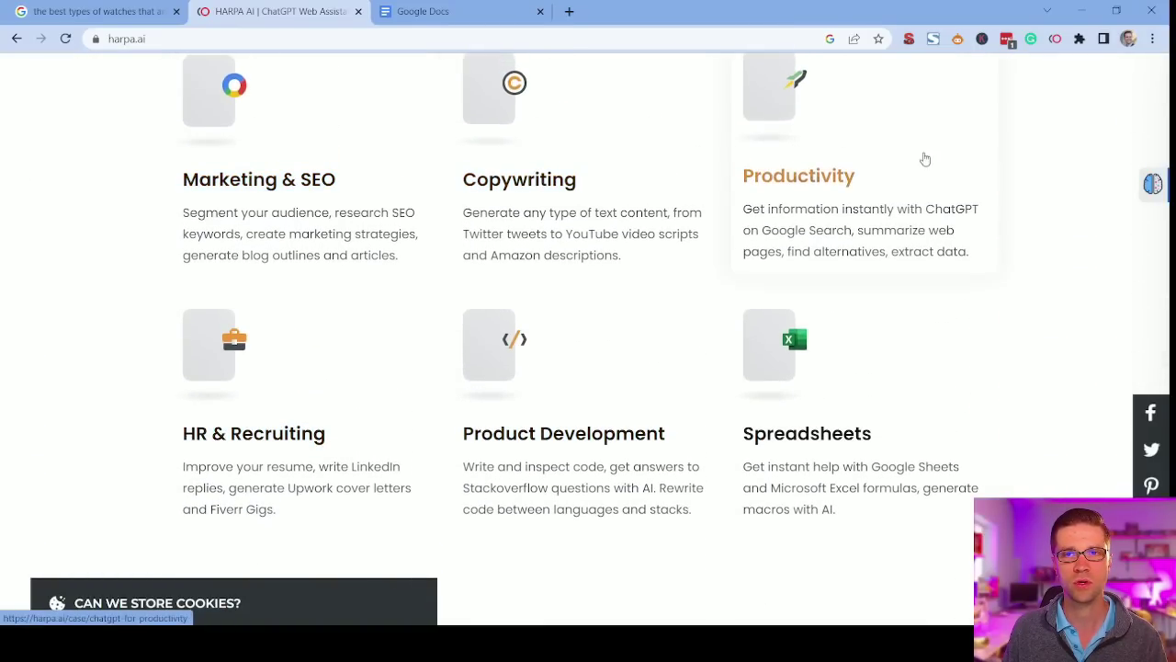
scroll(276, 367, "down", 4)
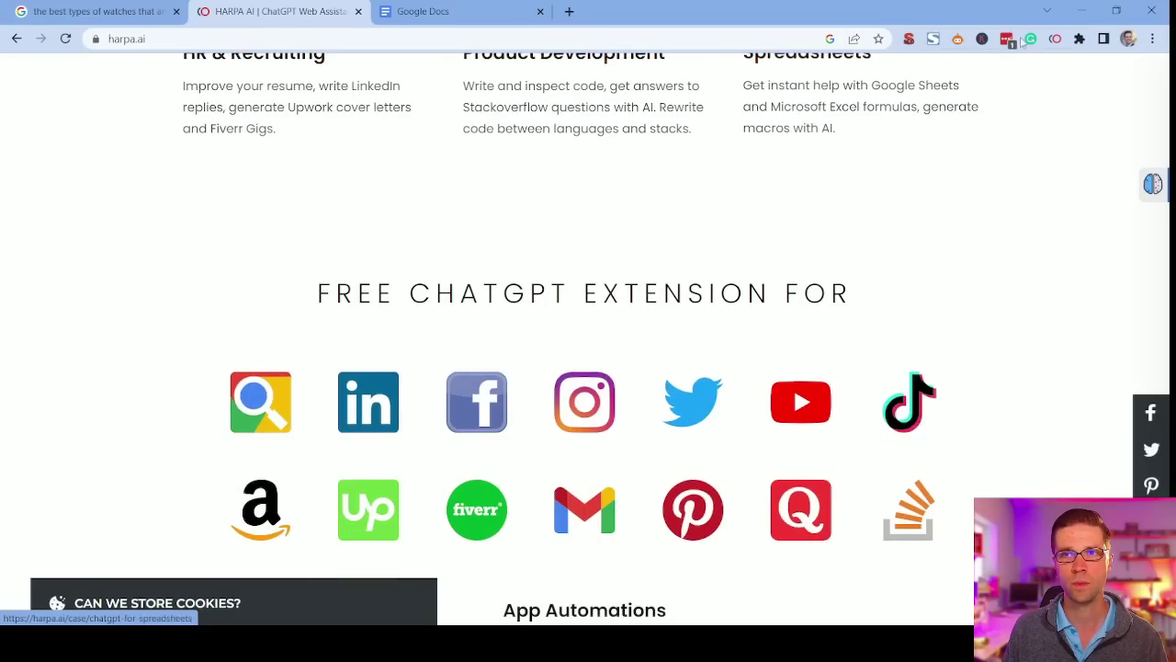
left_click(1055, 39)
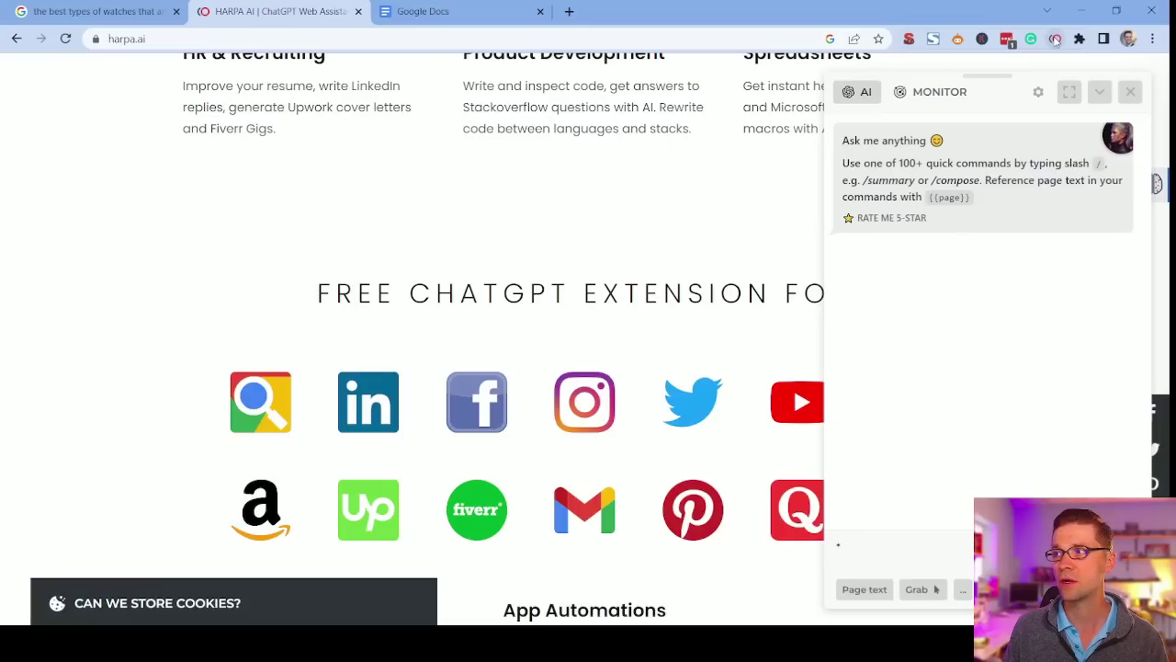
left_click(1055, 38)
Step: Switch to the 'best types of watches that are cheap' results tab and select its search query
left_click(131, 10)
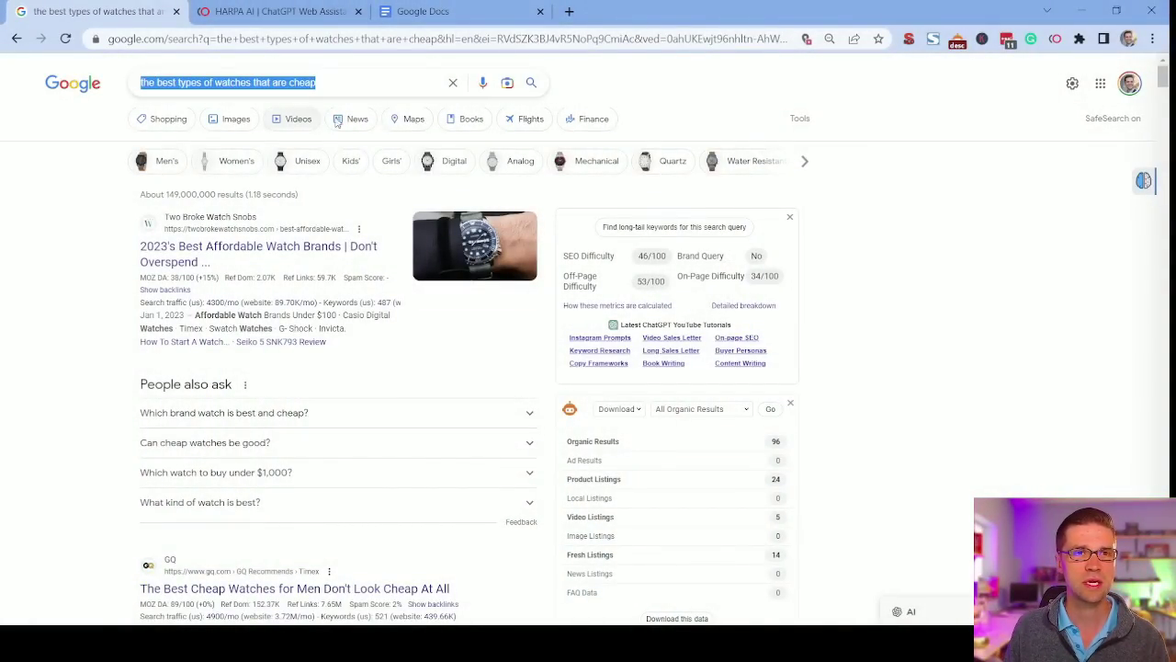
left_click(323, 82)
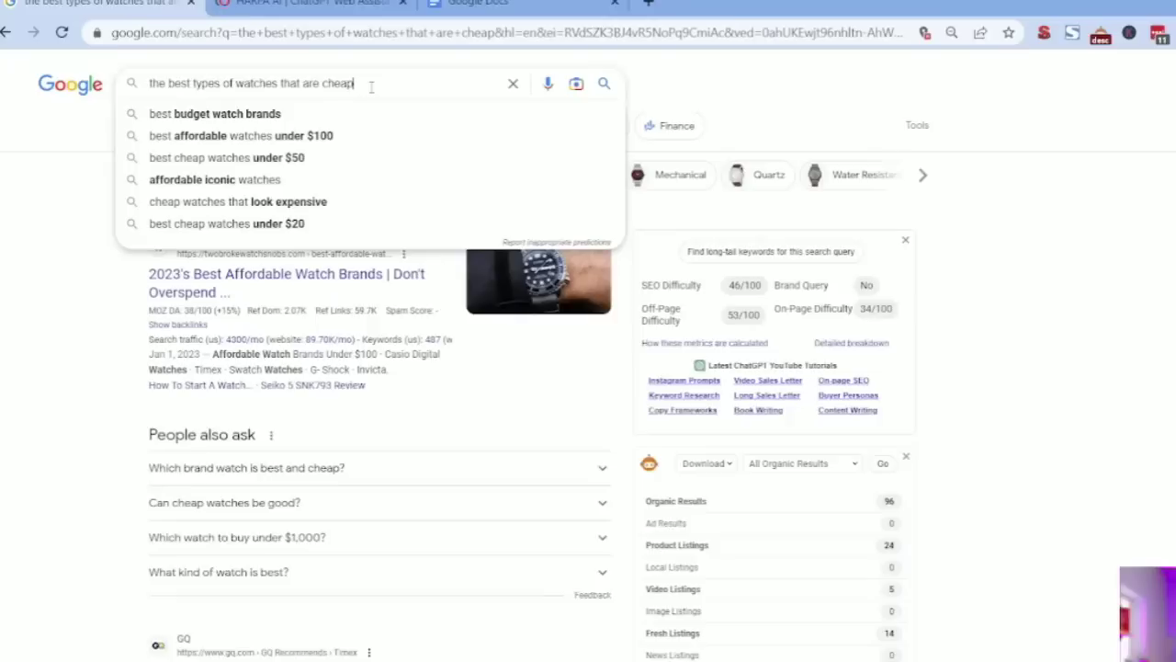
left_click_drag(317, 82, 149, 83)
left_click(211, 310)
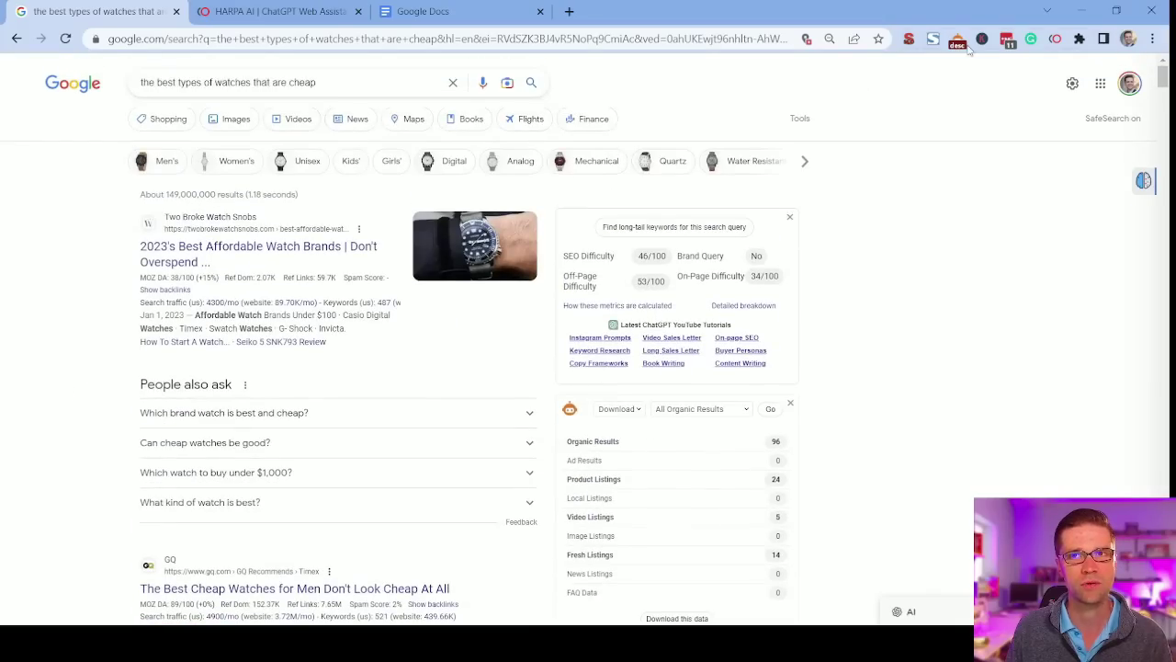
Step: Open HARPA on the watch results, clear its old prompt and bring up the quick-command list
left_click(1058, 40)
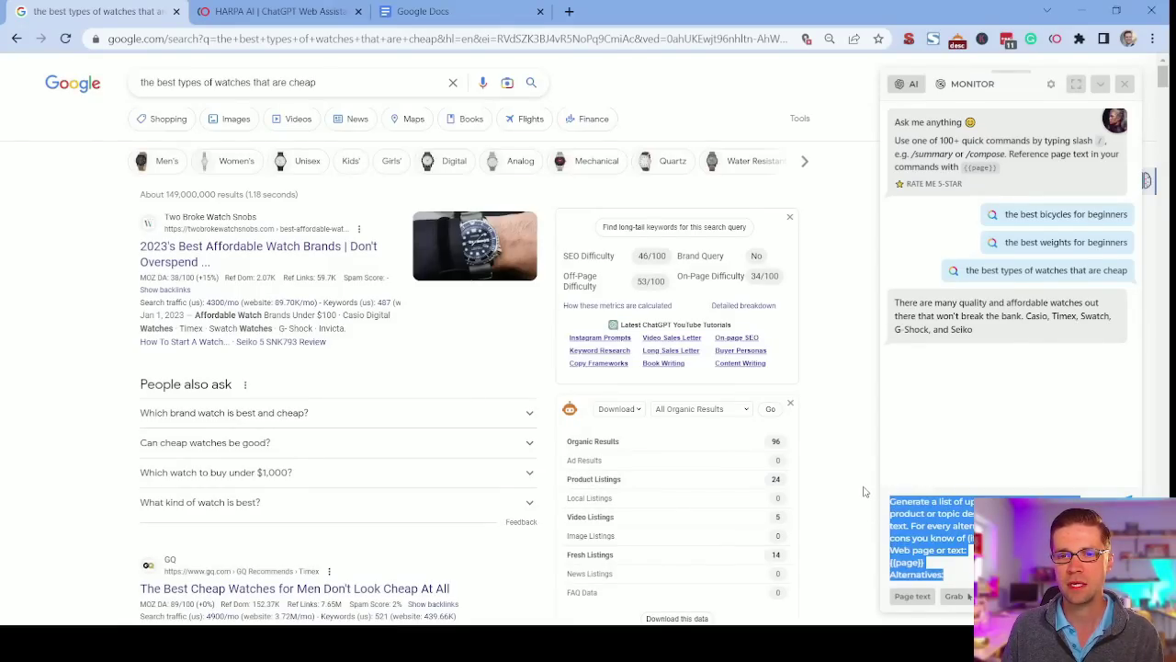
key("BackSpace")
type("/")
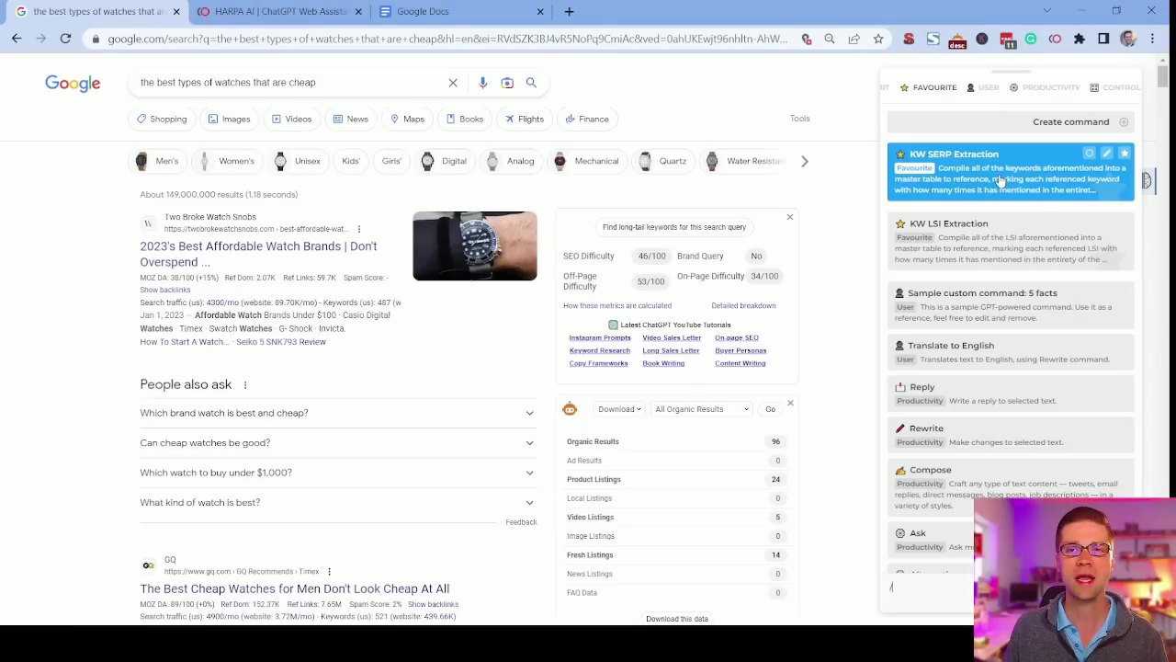
Step: Run KW SERP Extraction on the watch results and review its keyword mention counts
left_click(809, 292)
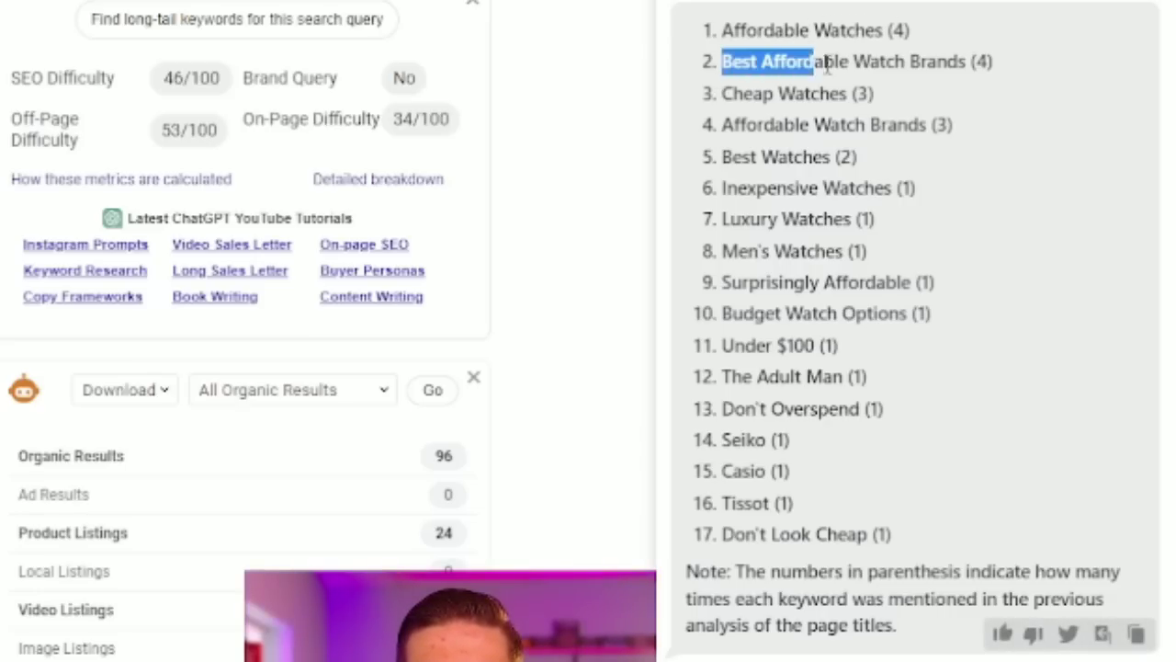
left_click(976, 57)
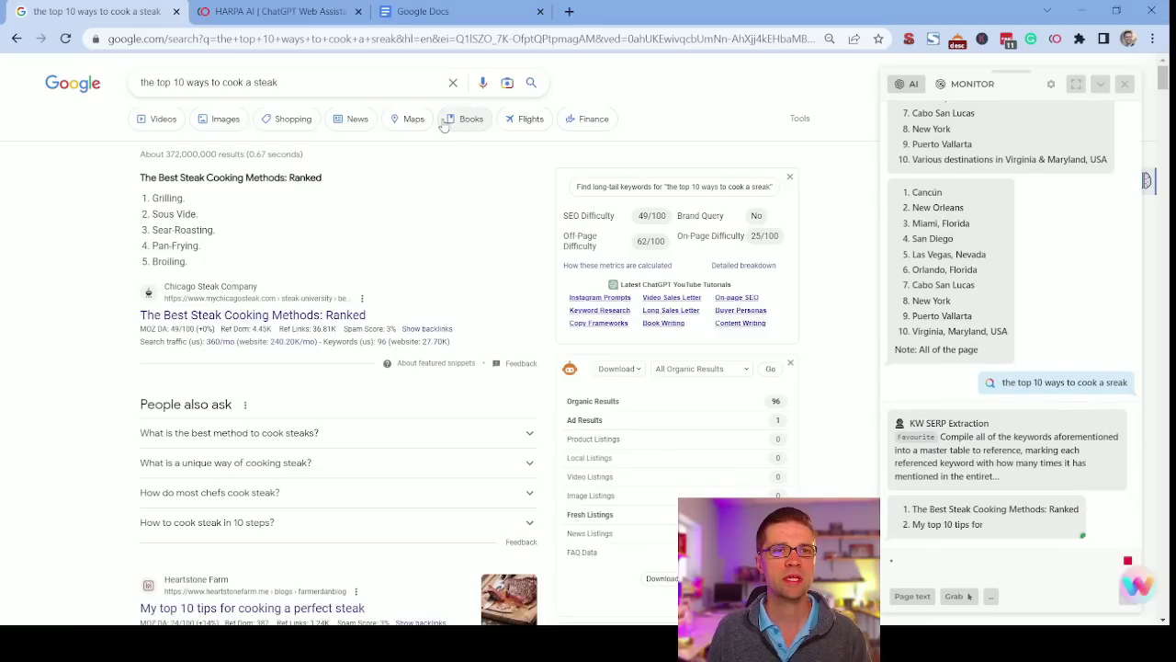
Step: Check the steak search query and scroll HARPA's 17-keyword list led by Cooking Steak (5)
double_click(296, 81)
left_click(296, 82)
left_click(322, 84)
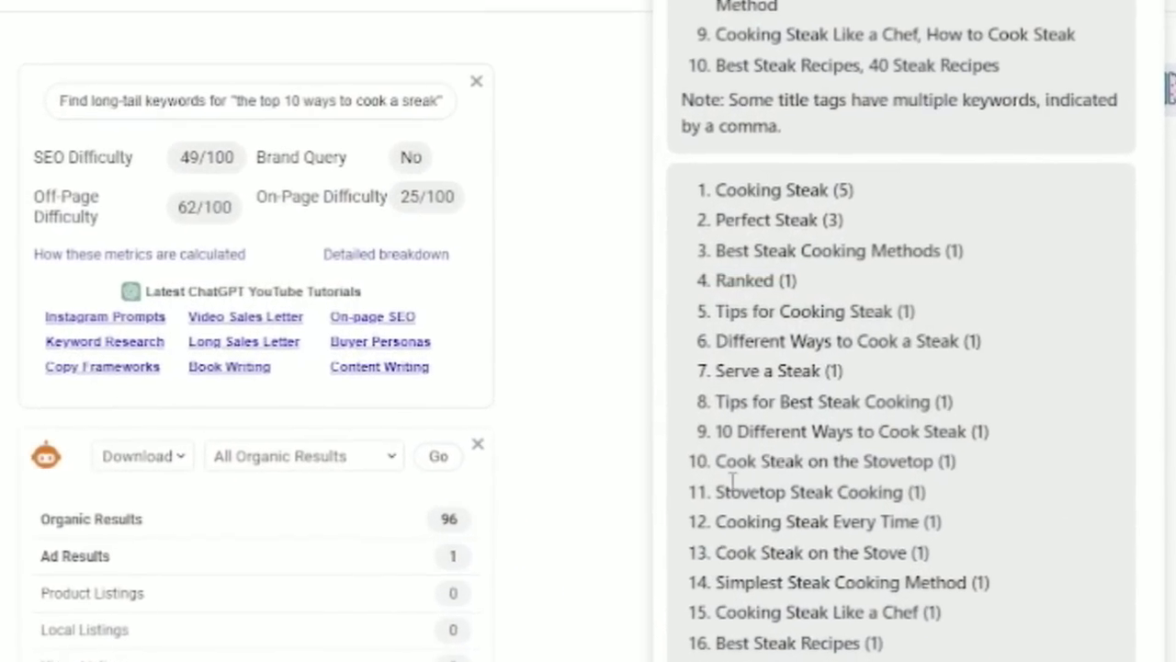
mouse_move(208, 336)
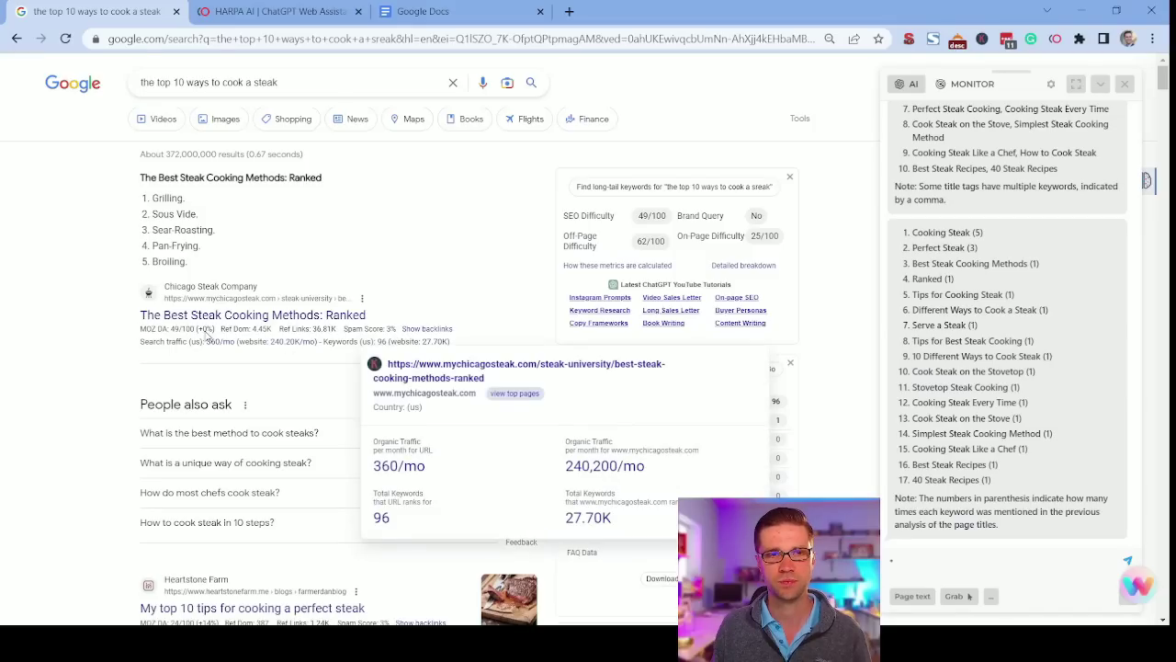
scroll(15, 347, "down", 2)
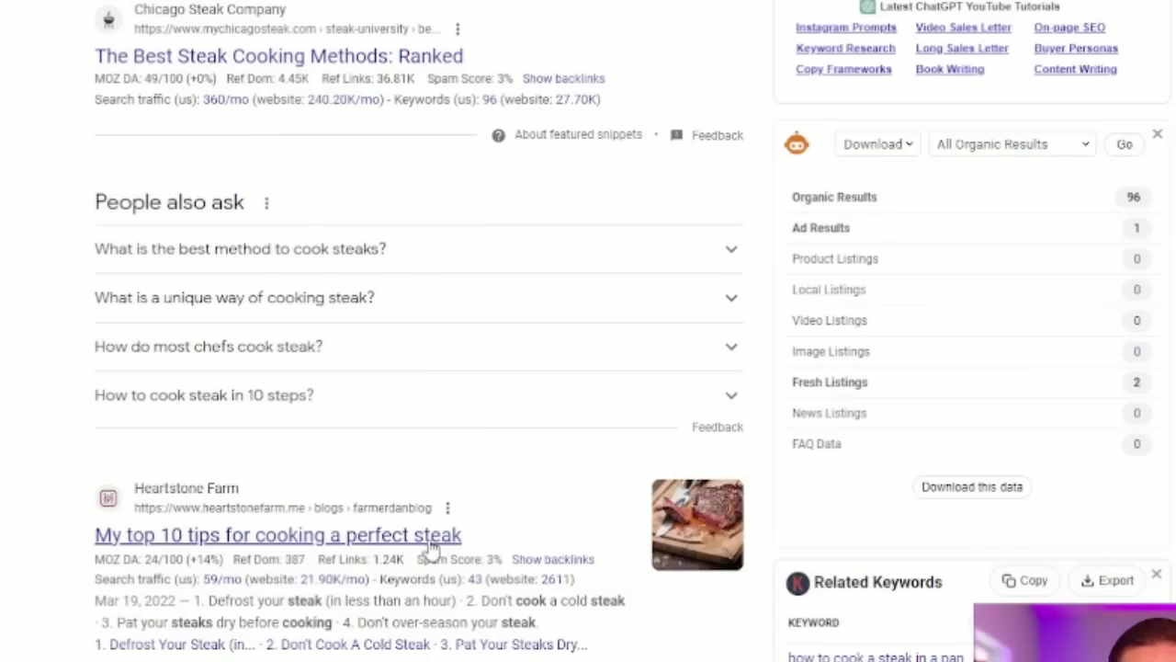
scroll(40, 512, "down", 14)
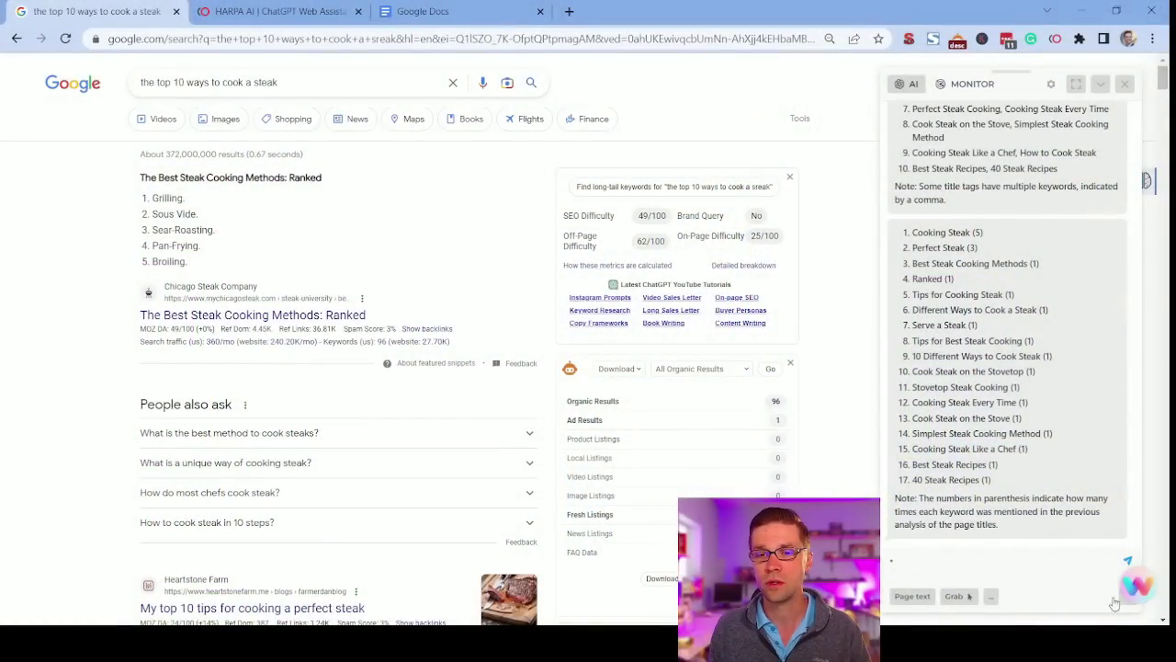
Step: Bring up the quick commands with / and run KW LSI Extraction on the steak results
type("/")
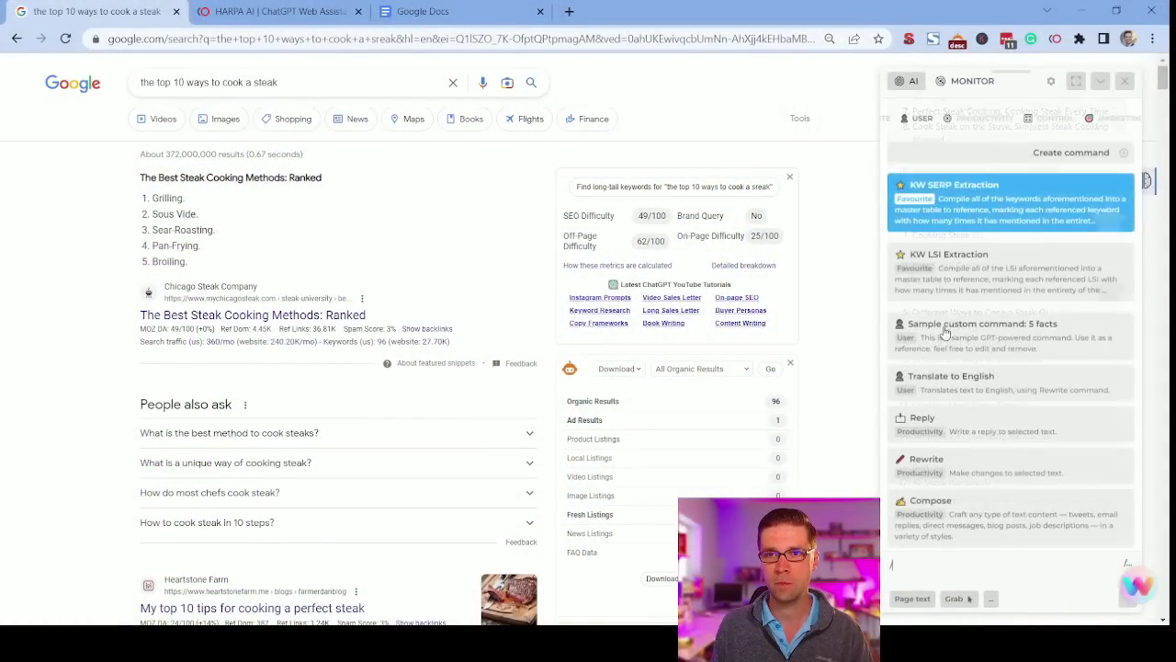
left_click(979, 240)
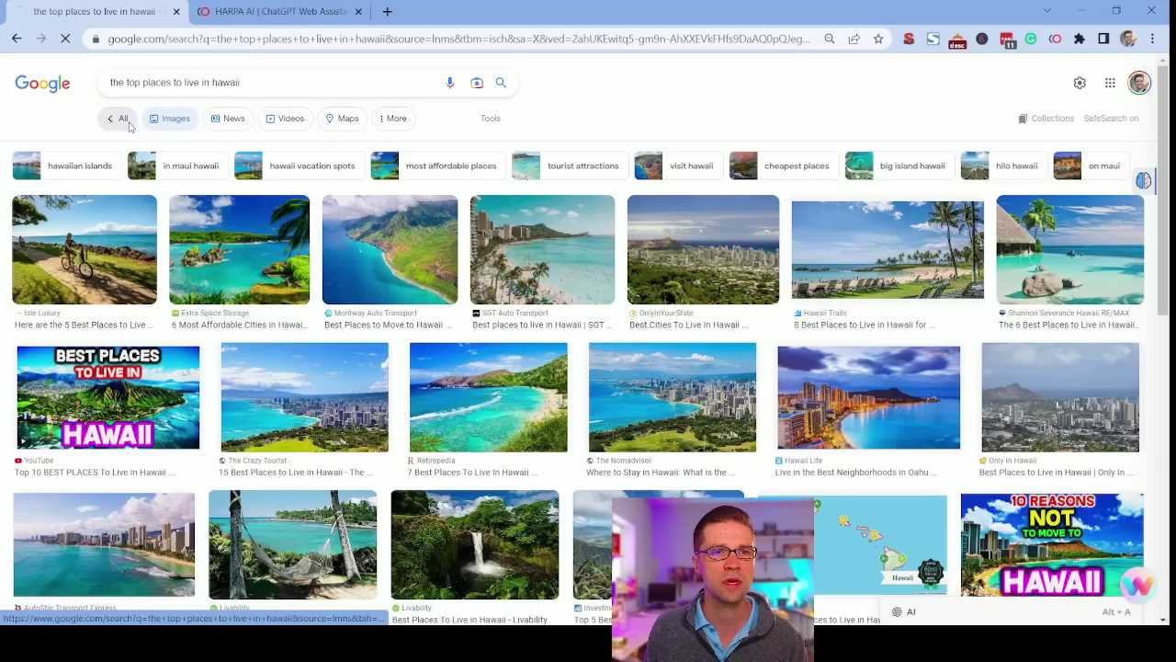
Step: Show All results for the Hawaii search and open the Isle Luxury 'Top Places to Live in Hawaii' article
left_click(127, 123)
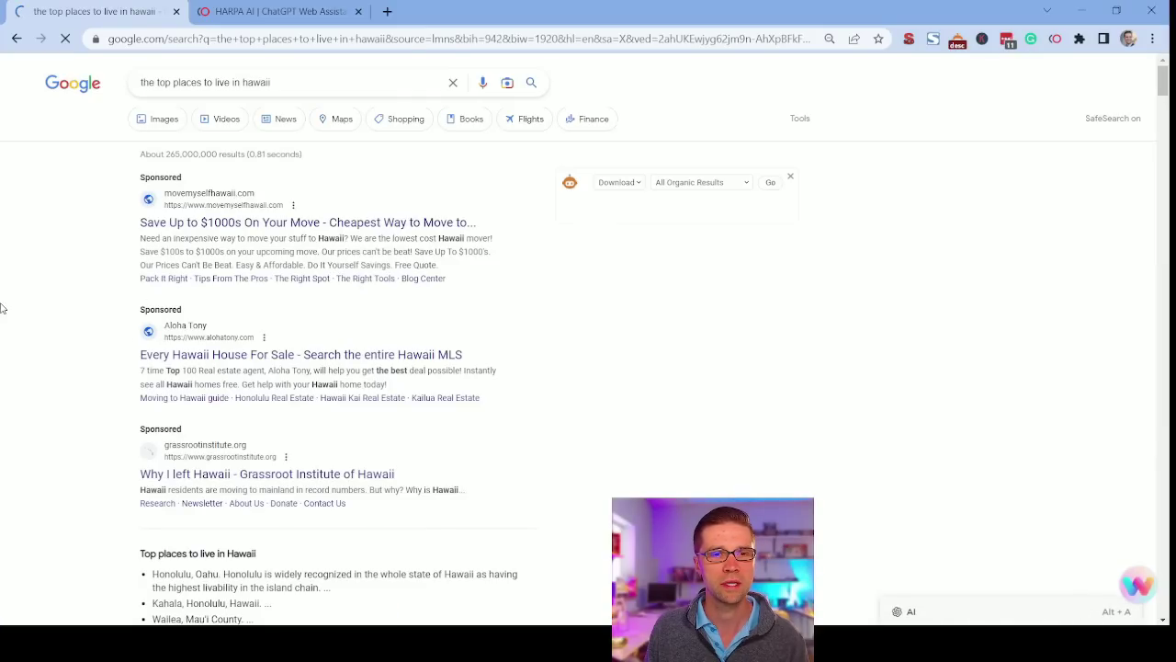
scroll(110, 341, "down", 5)
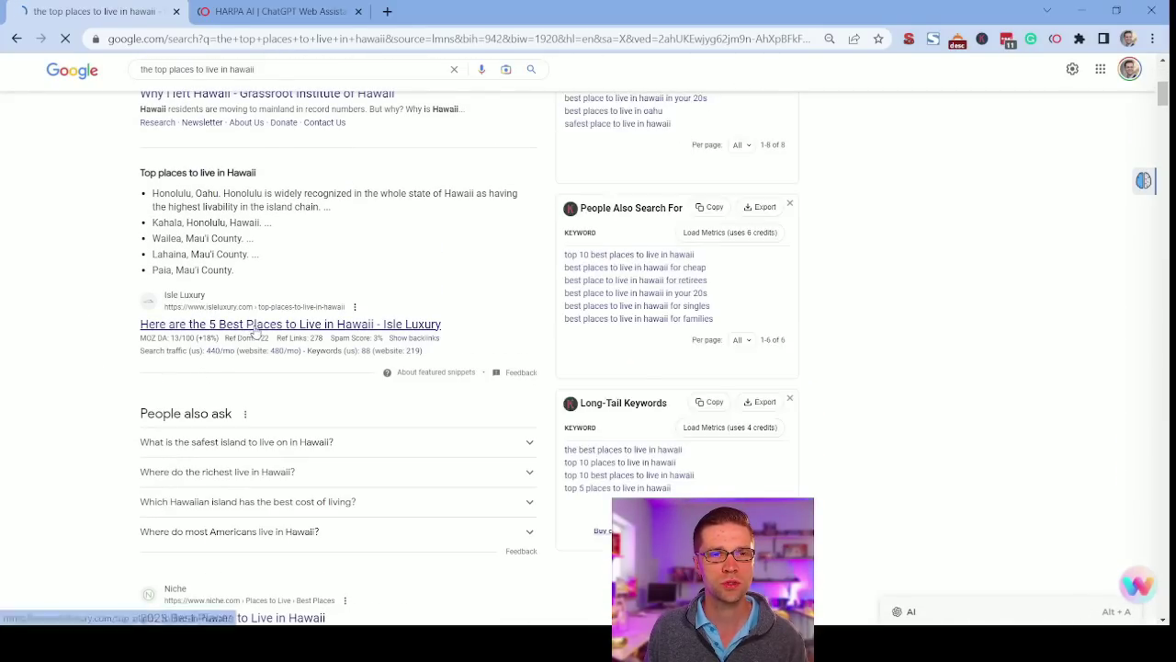
left_click(255, 324, "ctrl")
left_click(269, 11)
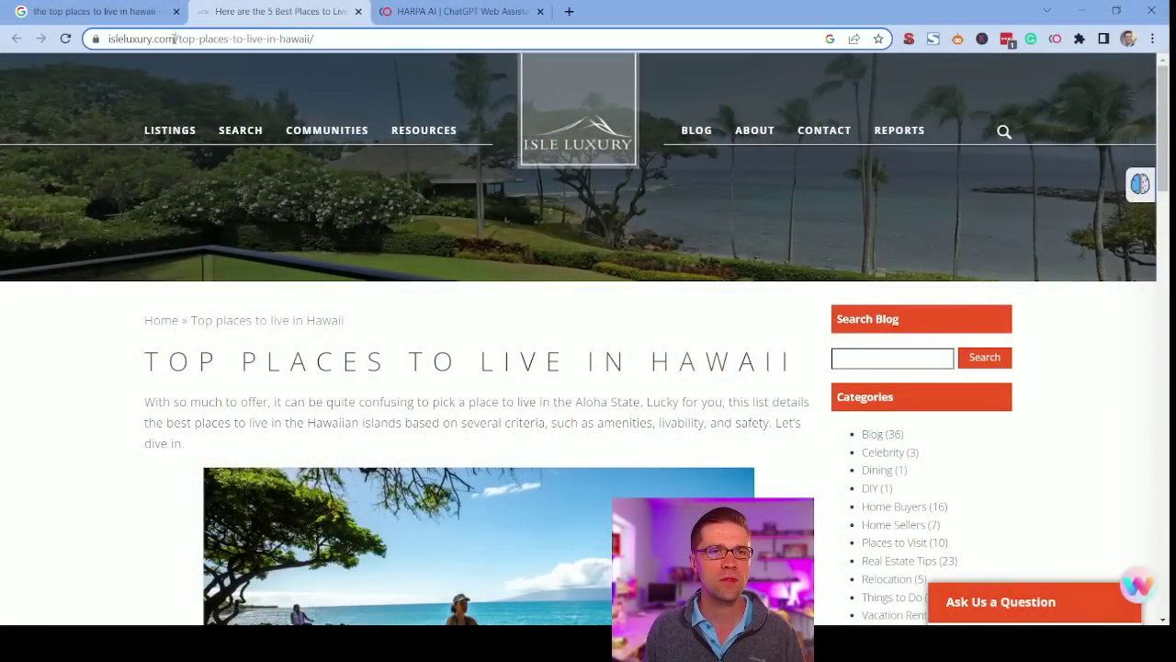
Step: Open HARPA beside the Hawaii article and run SEO Audit from the Marketing & SEO commands
left_click(226, 336)
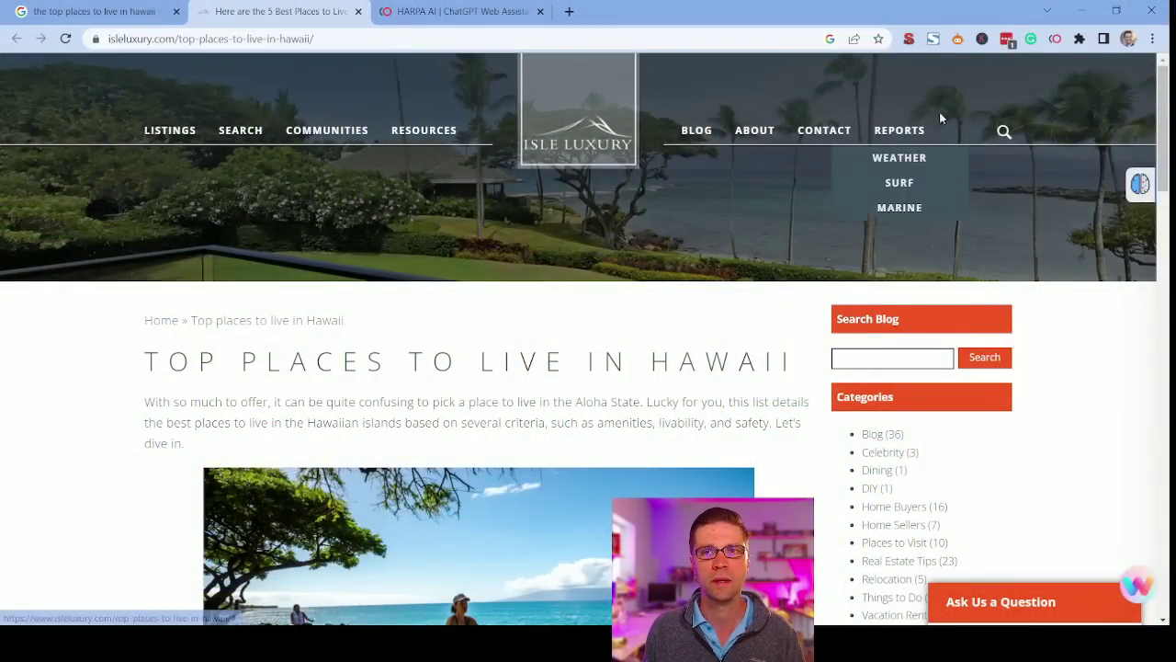
left_click(1055, 38)
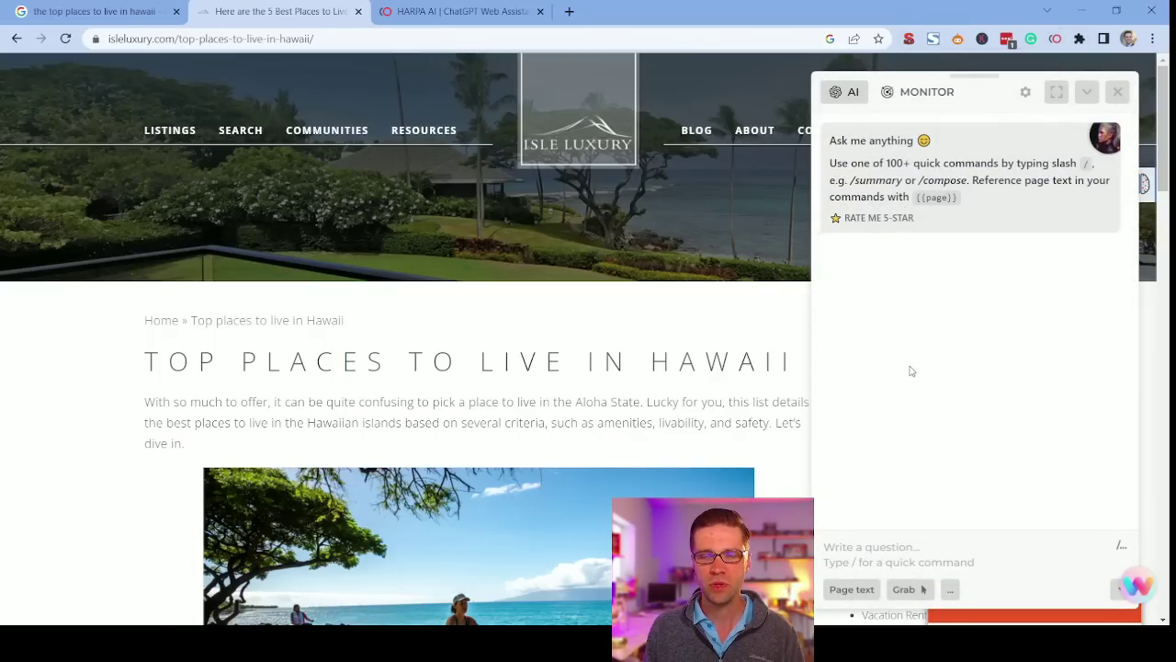
type("/")
scroll(910, 358, "down", 10)
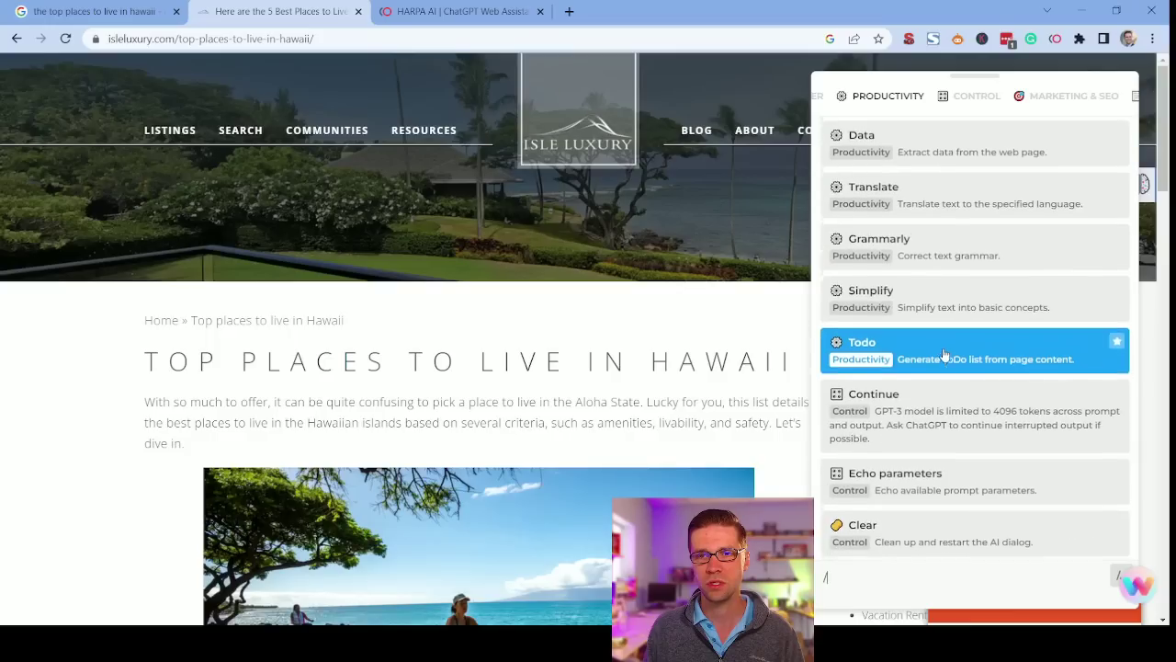
scroll(943, 355, "down", 3)
scroll(910, 303, "up", 2)
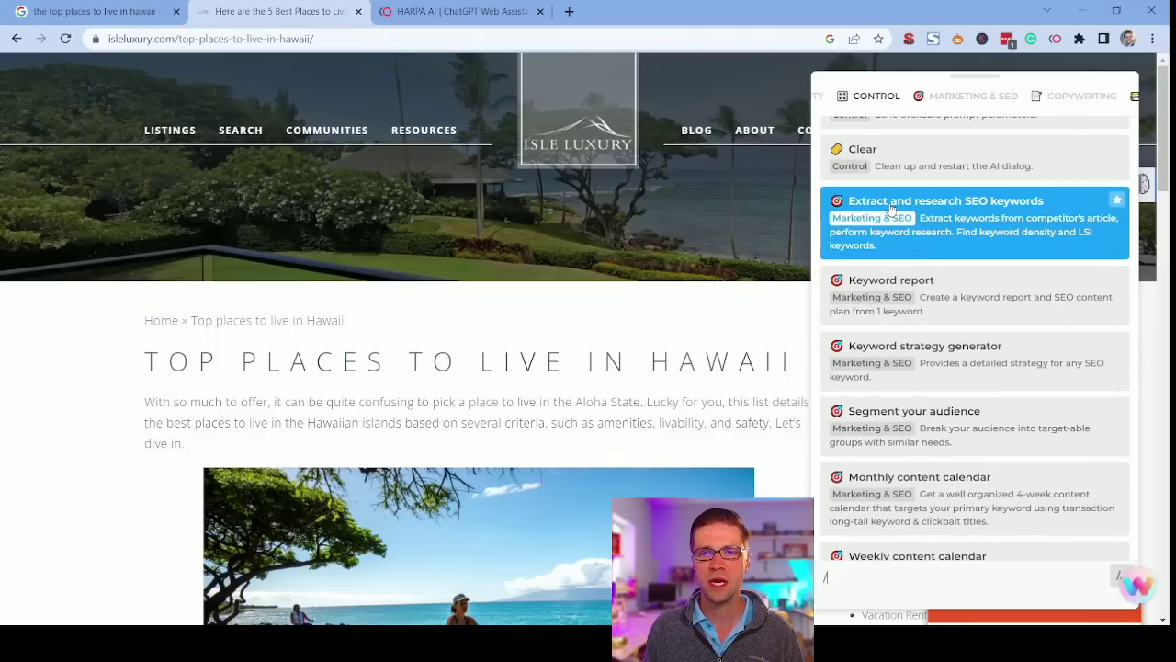
scroll(868, 349, "down", 1)
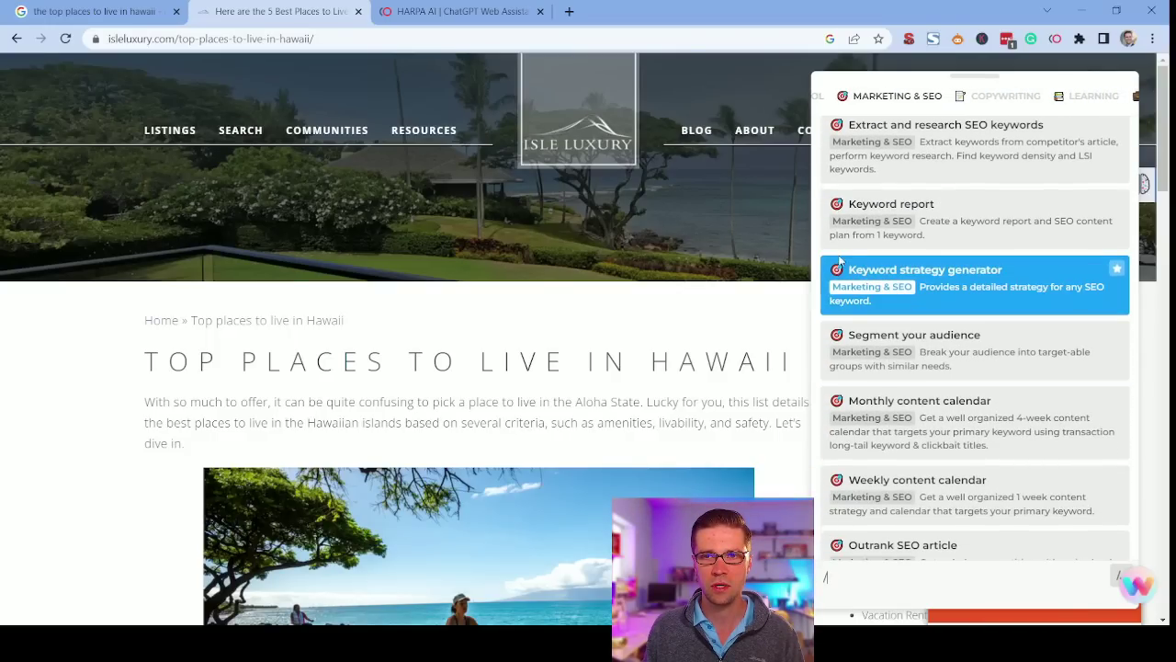
scroll(868, 358, "down", 4)
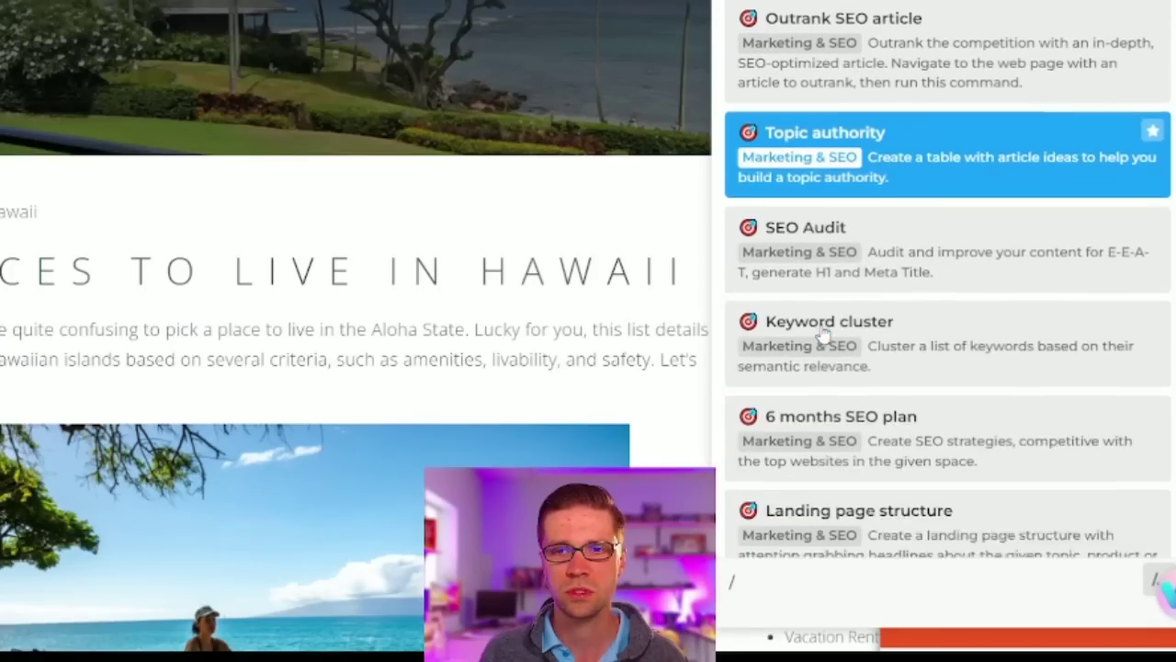
scroll(820, 263, "down", 1)
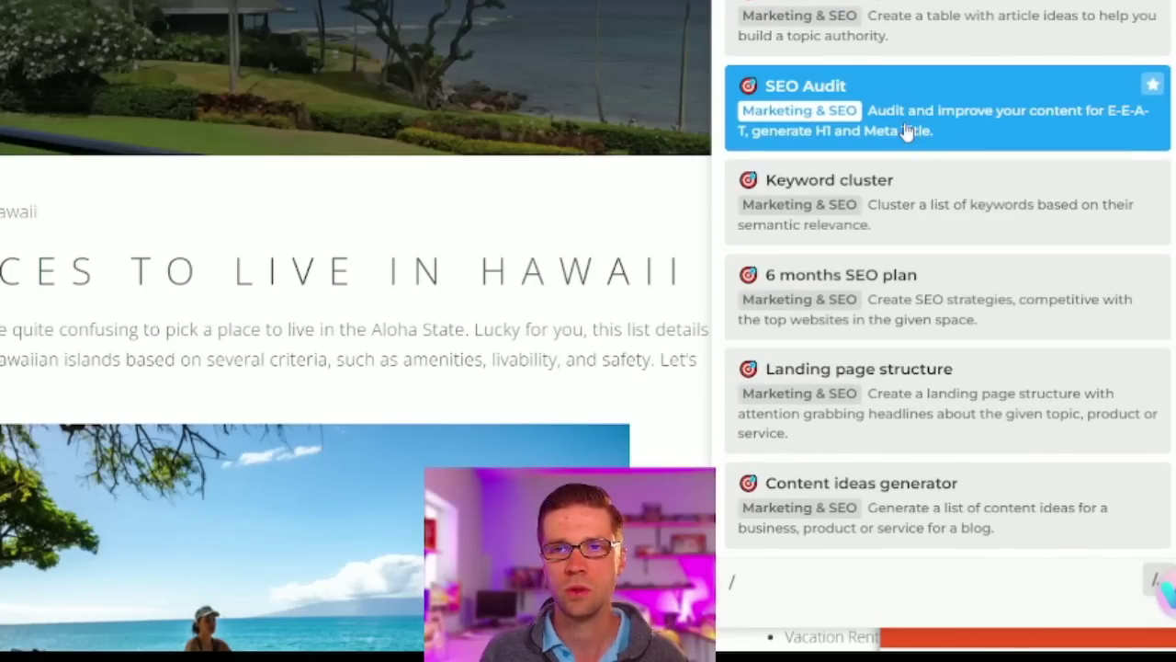
left_click(914, 133)
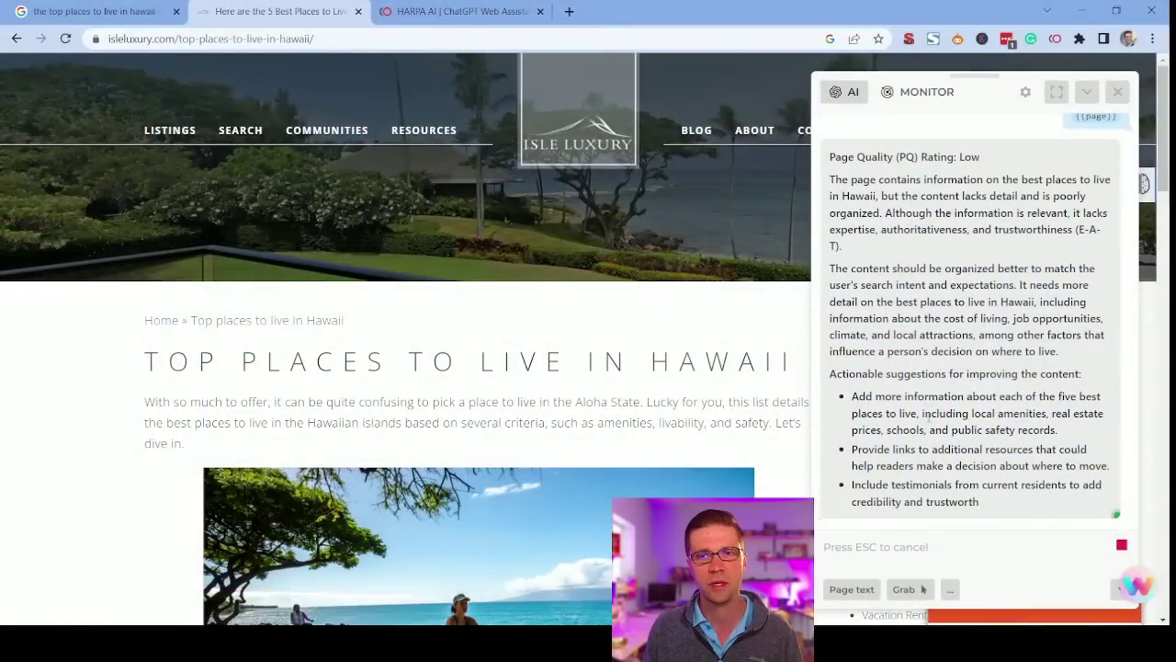
Step: Highlight the audit's points on lacking detail, missing expertise and trust, and poor organisation
scroll(950, 189, "up", 1)
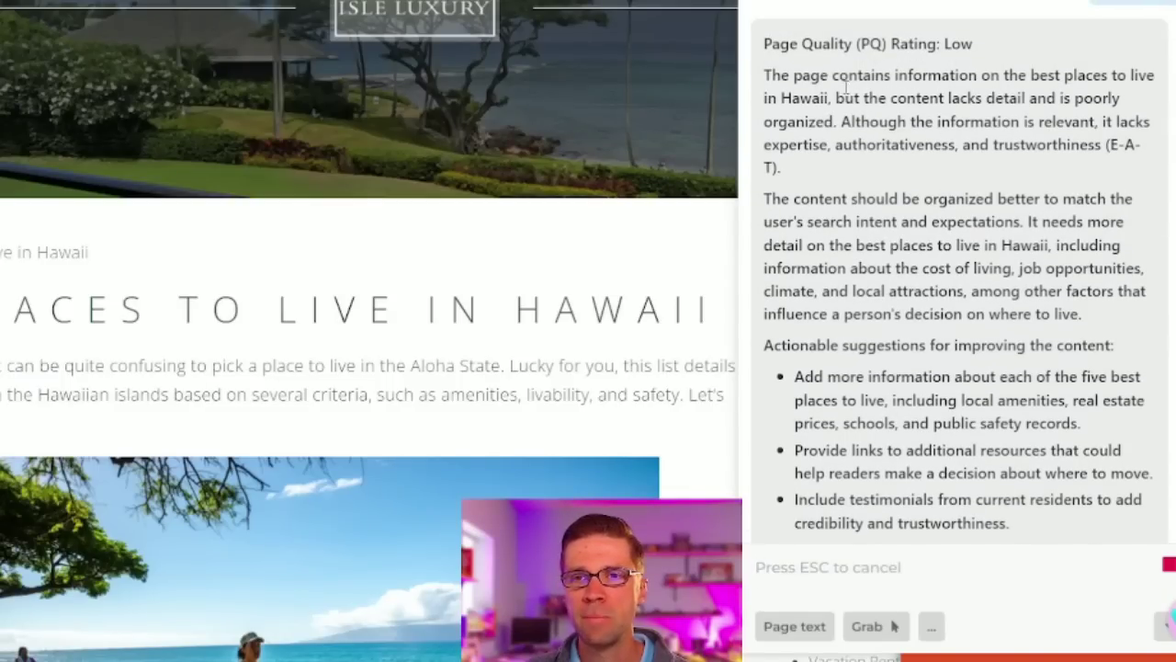
left_click_drag(1030, 78, 887, 121)
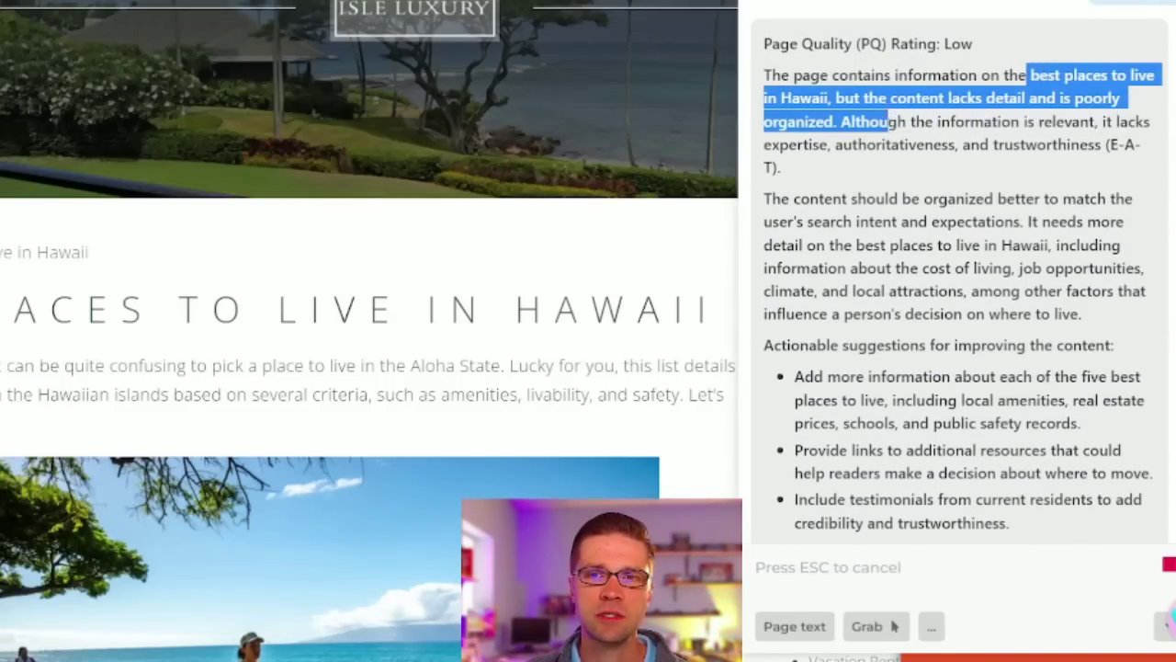
left_click(854, 121)
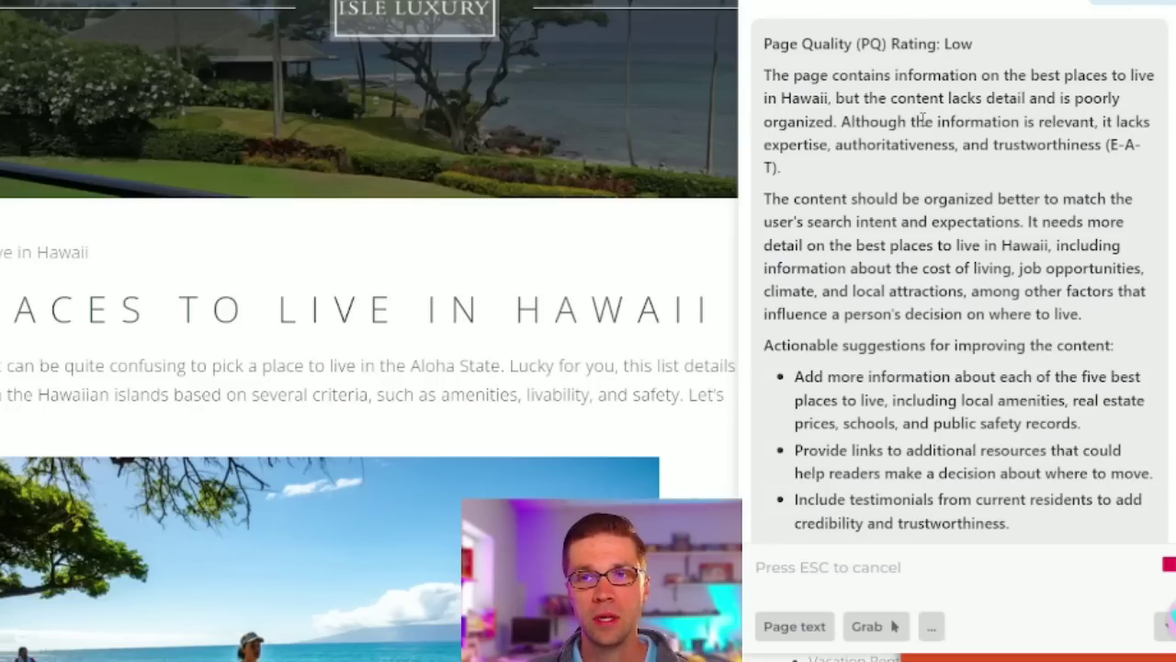
left_click_drag(871, 15, 961, 60)
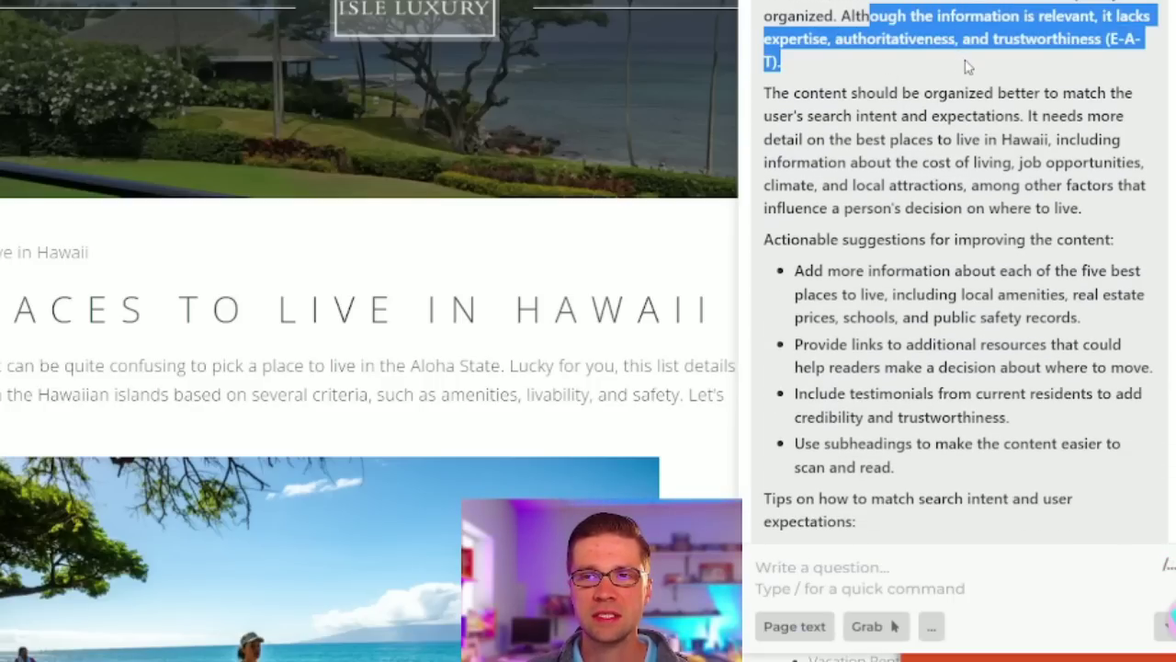
left_click(855, 81)
left_click_drag(780, 92, 986, 92)
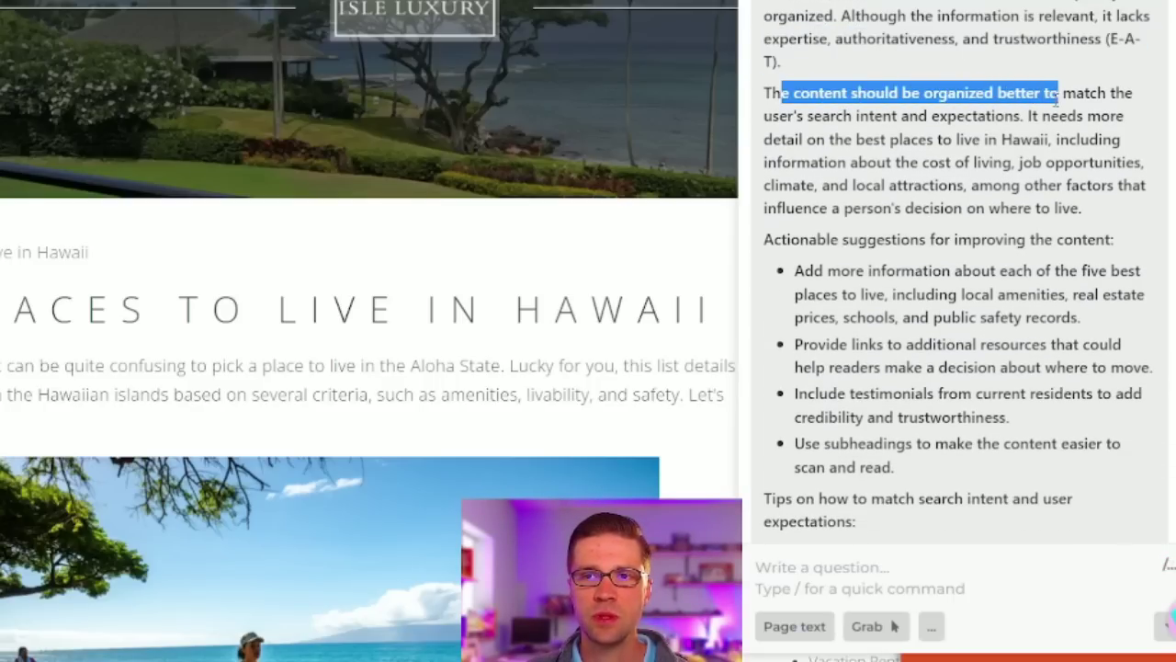
left_click_drag(767, 133, 1040, 129)
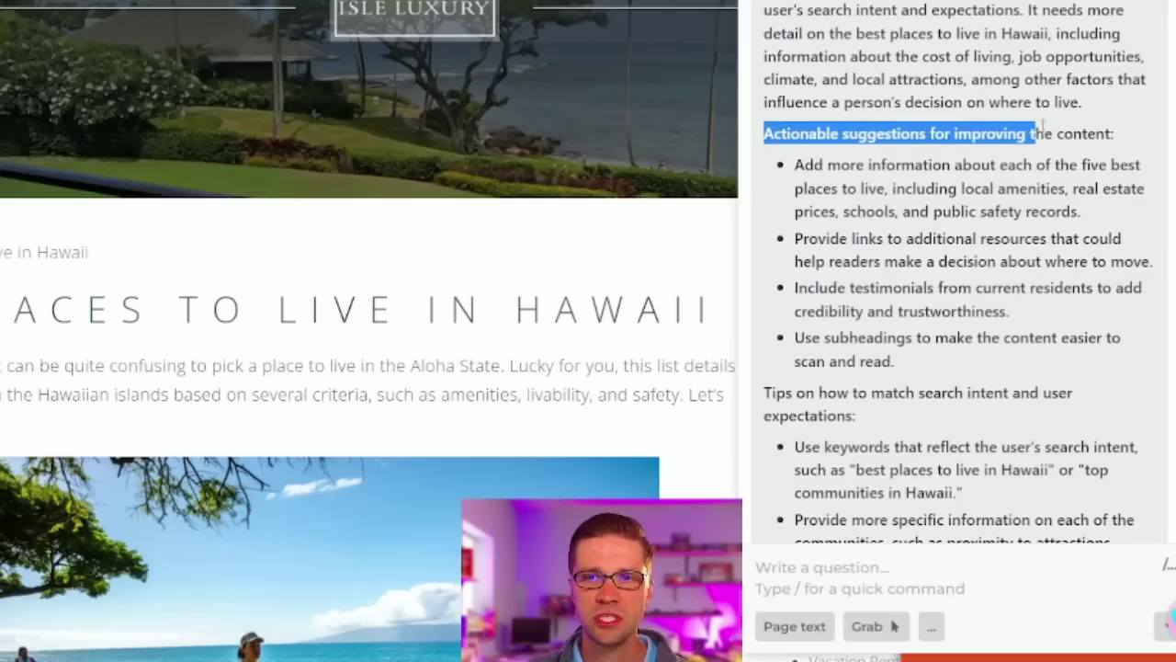
left_click(896, 158)
Step: Highlight the suggestions to add more information and to include testimonials
scroll(834, 184, "down", 2)
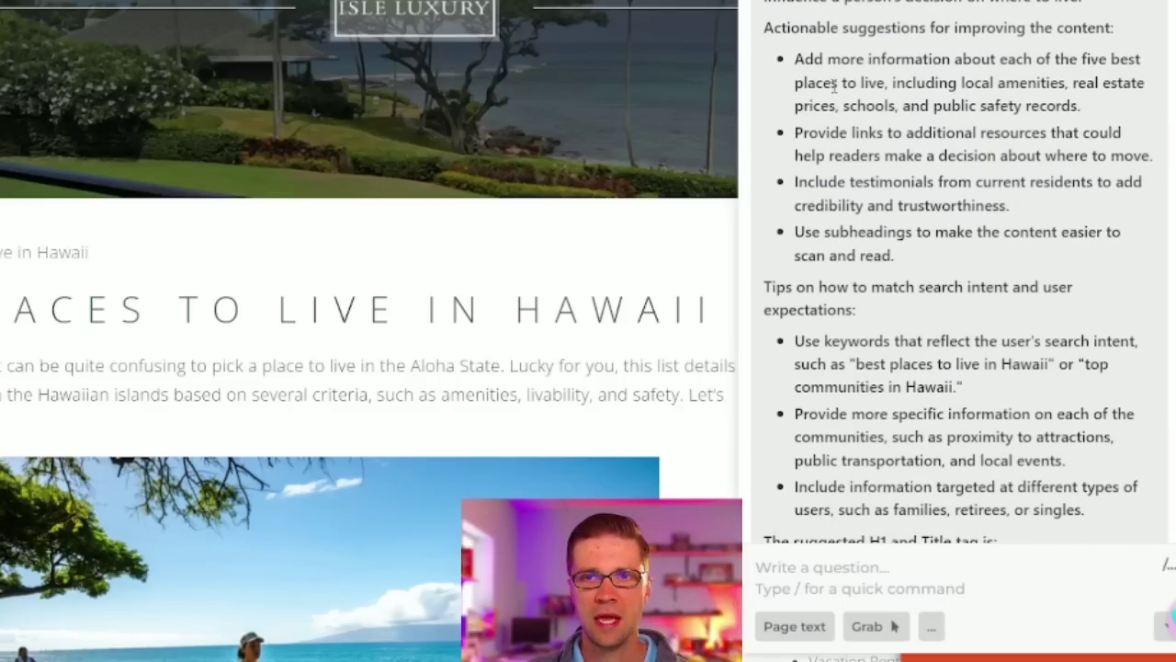
left_click_drag(873, 59, 1053, 59)
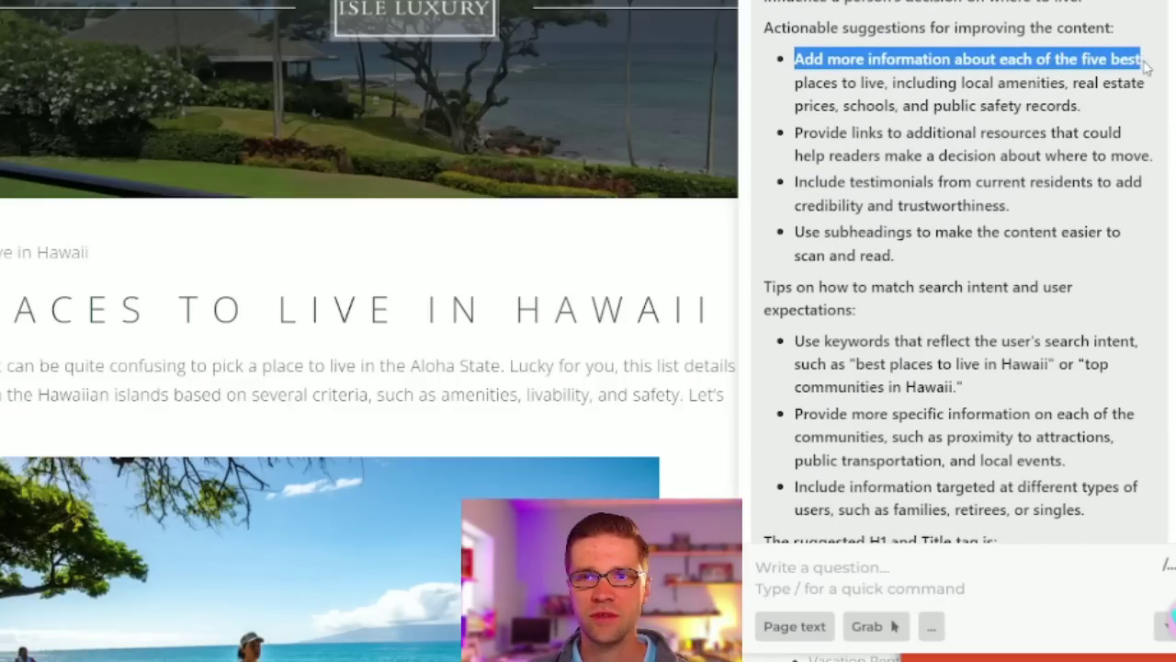
left_click_drag(1146, 64, 1107, 107)
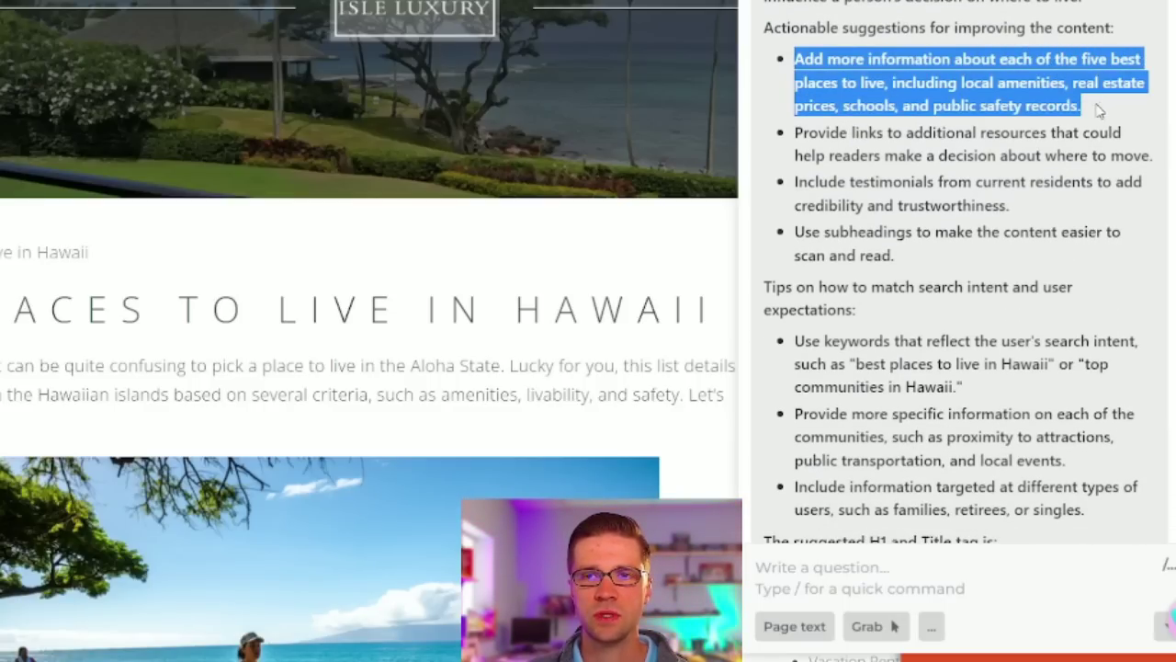
left_click(1078, 106)
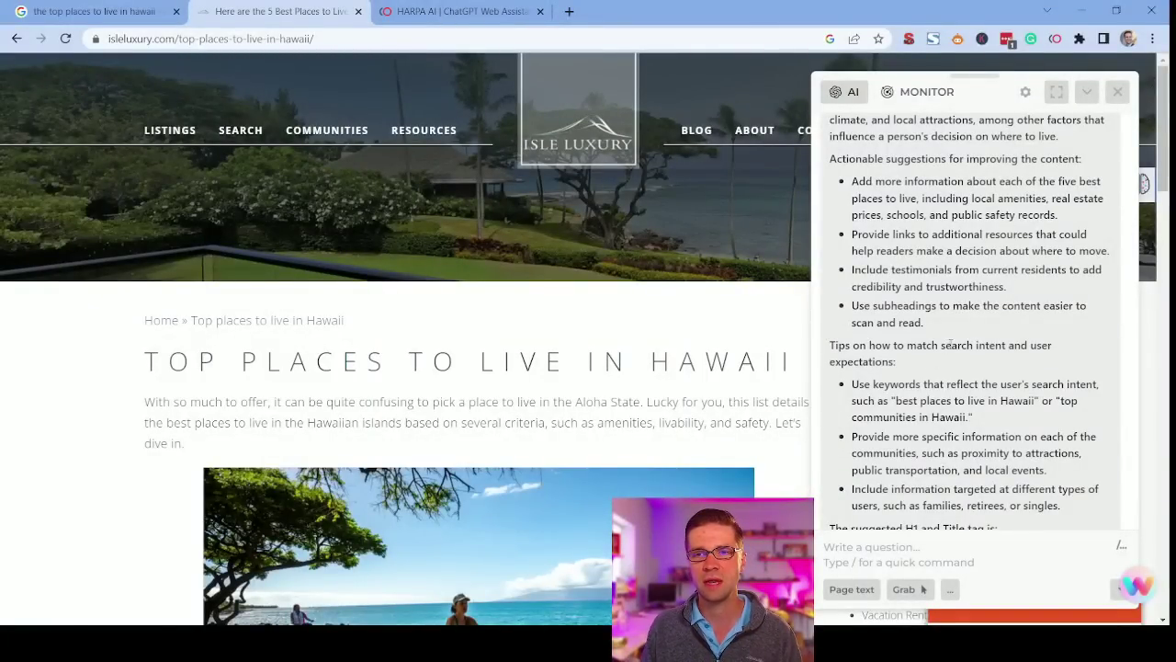
left_click_drag(852, 269, 1001, 270)
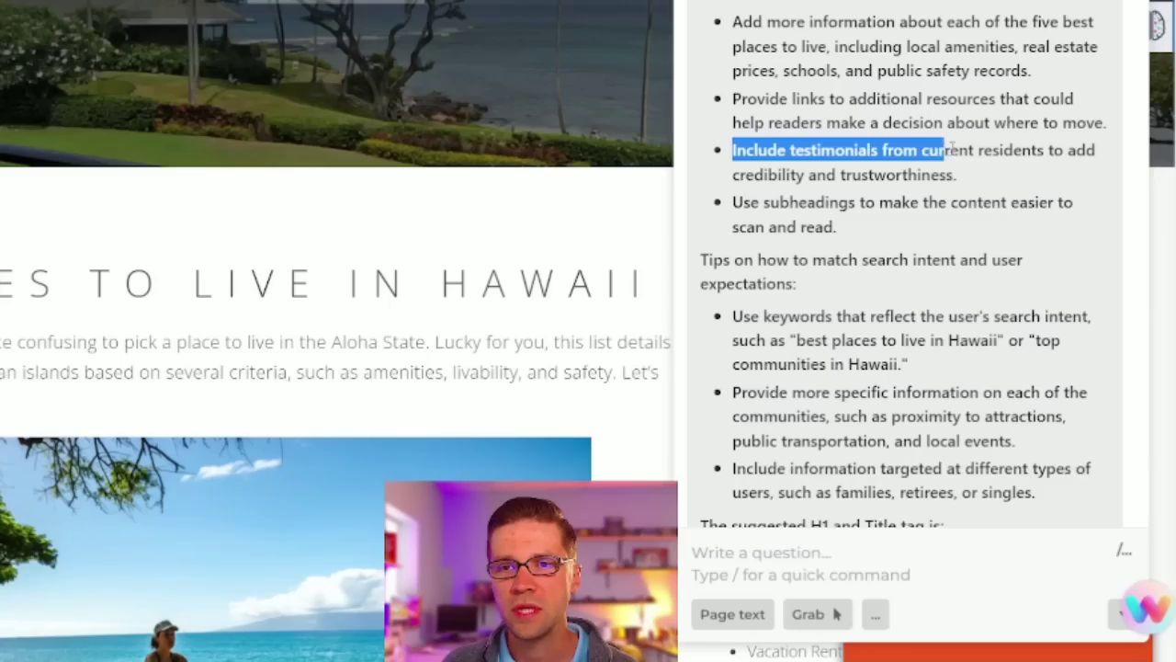
left_click_drag(1022, 152, 1027, 184)
left_click(990, 184)
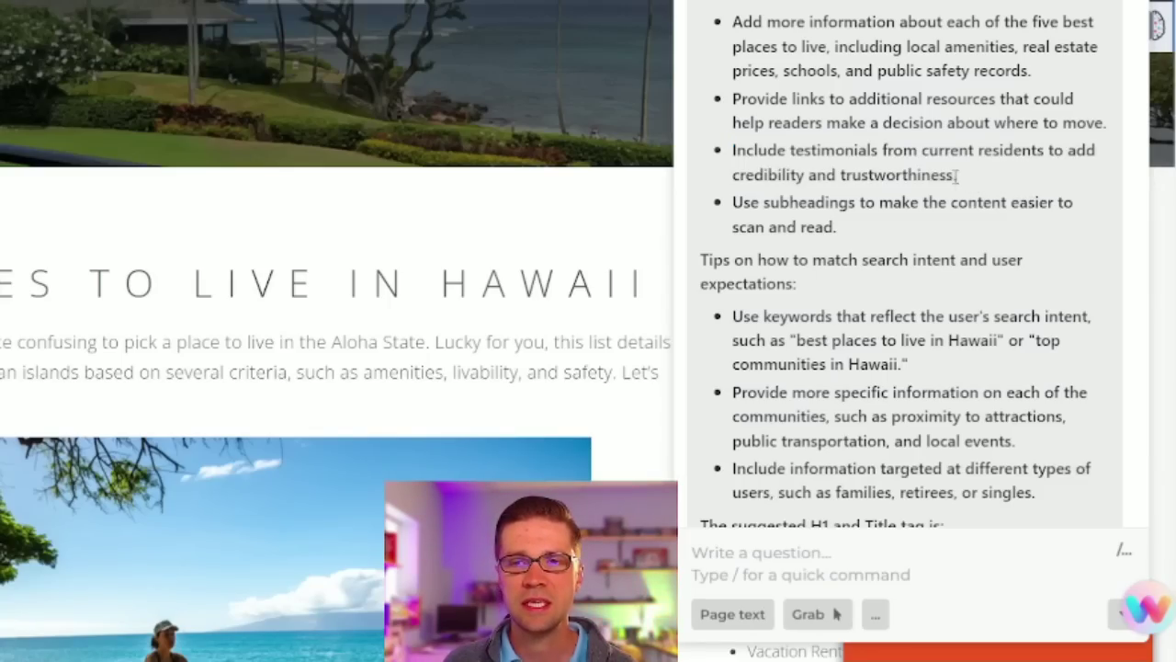
Step: Highlight the search-intent tips on using intent keywords and adding specific community information
scroll(954, 180, "down", 2)
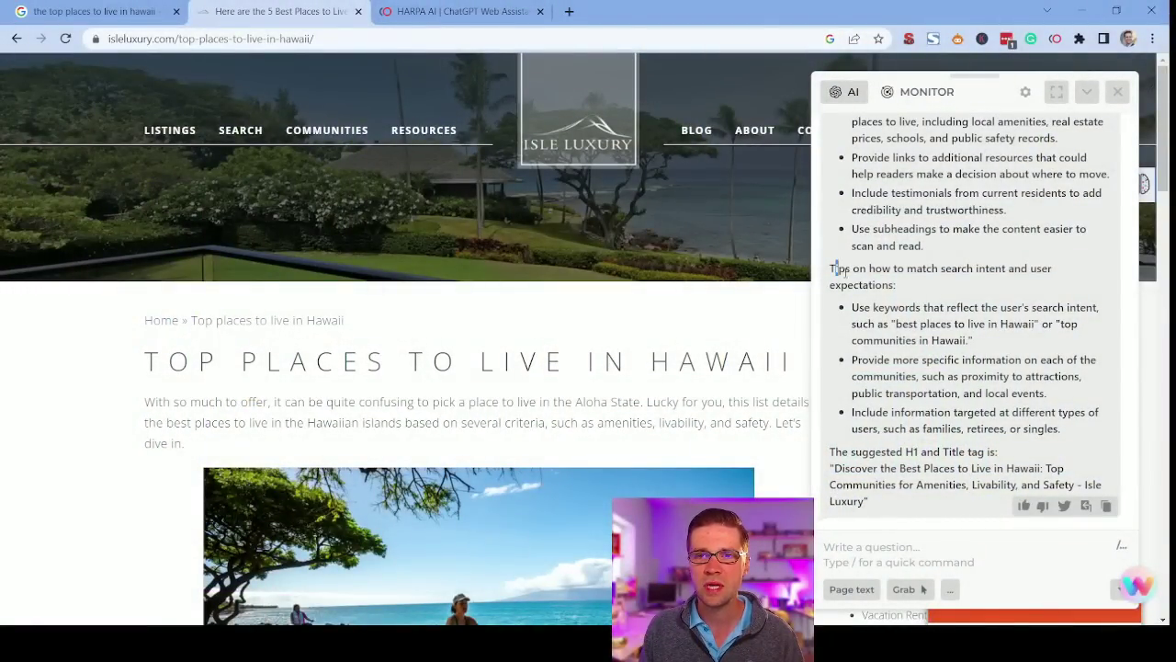
left_click_drag(836, 268, 939, 287)
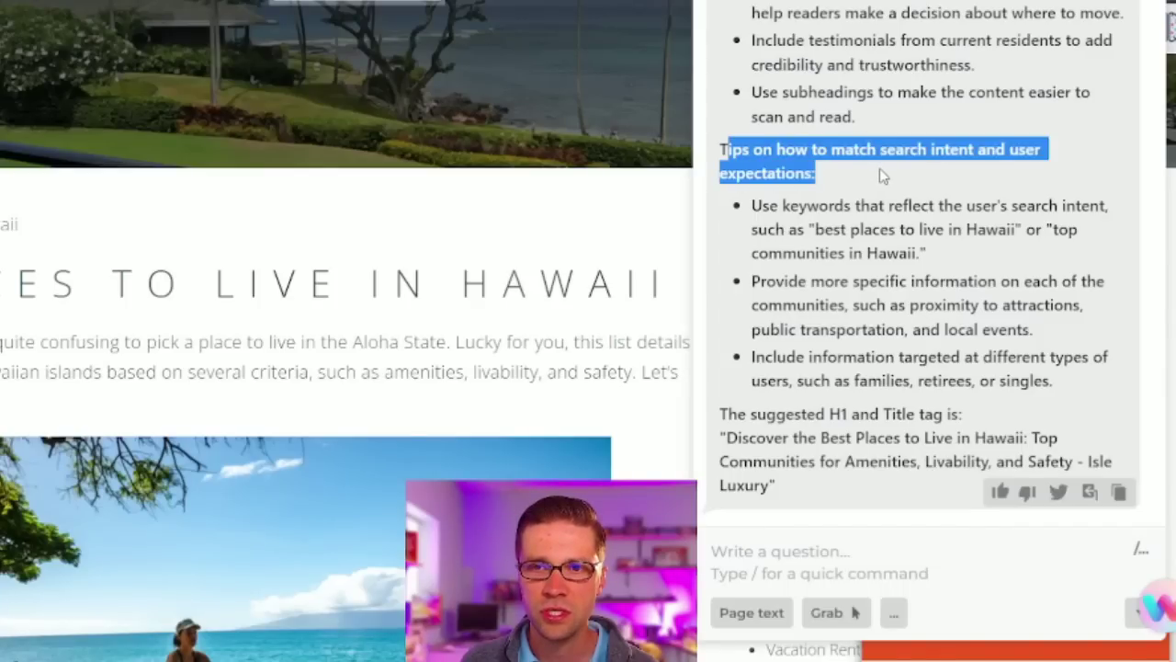
left_click(837, 181)
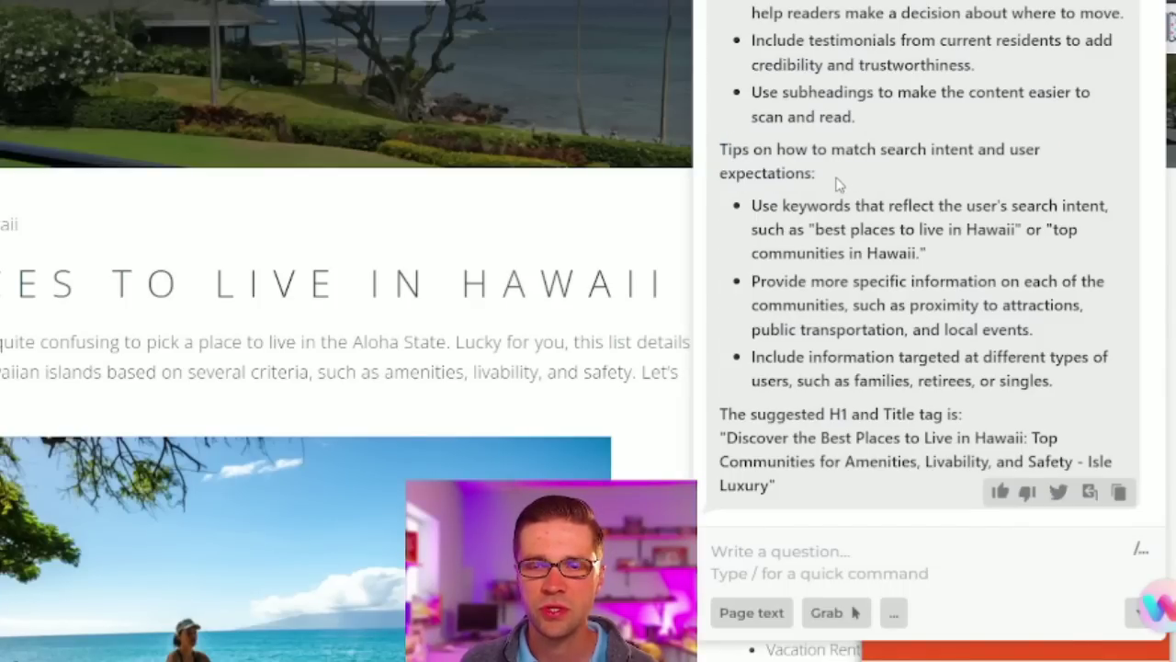
left_click_drag(724, 170, 720, 152)
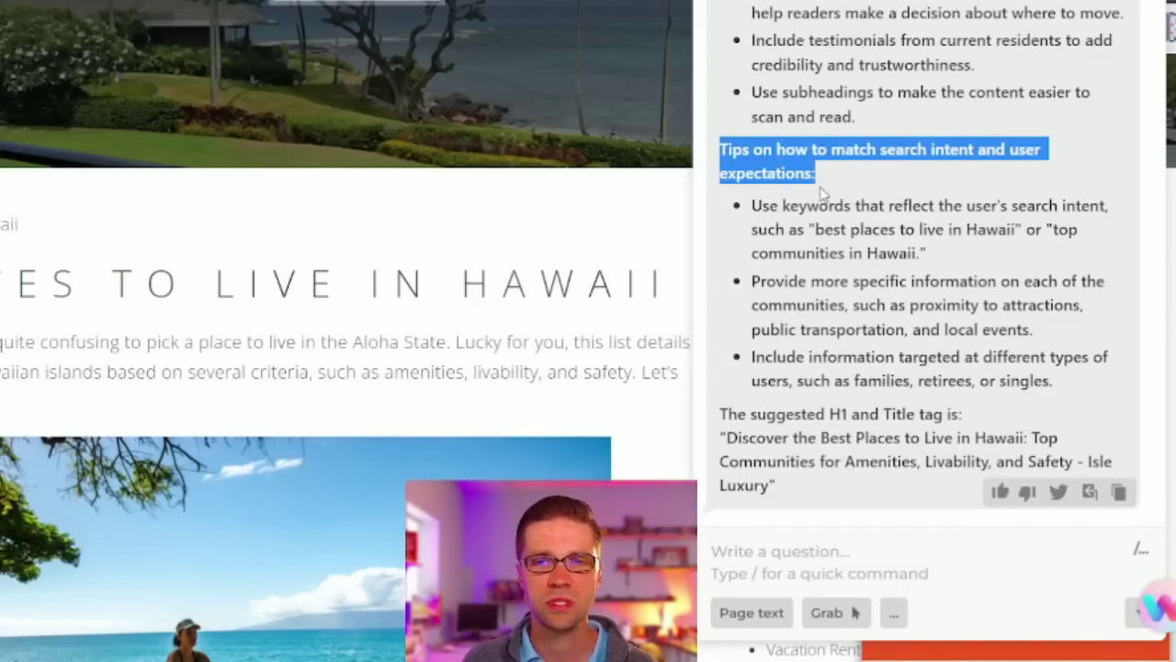
left_click_drag(762, 205, 879, 211)
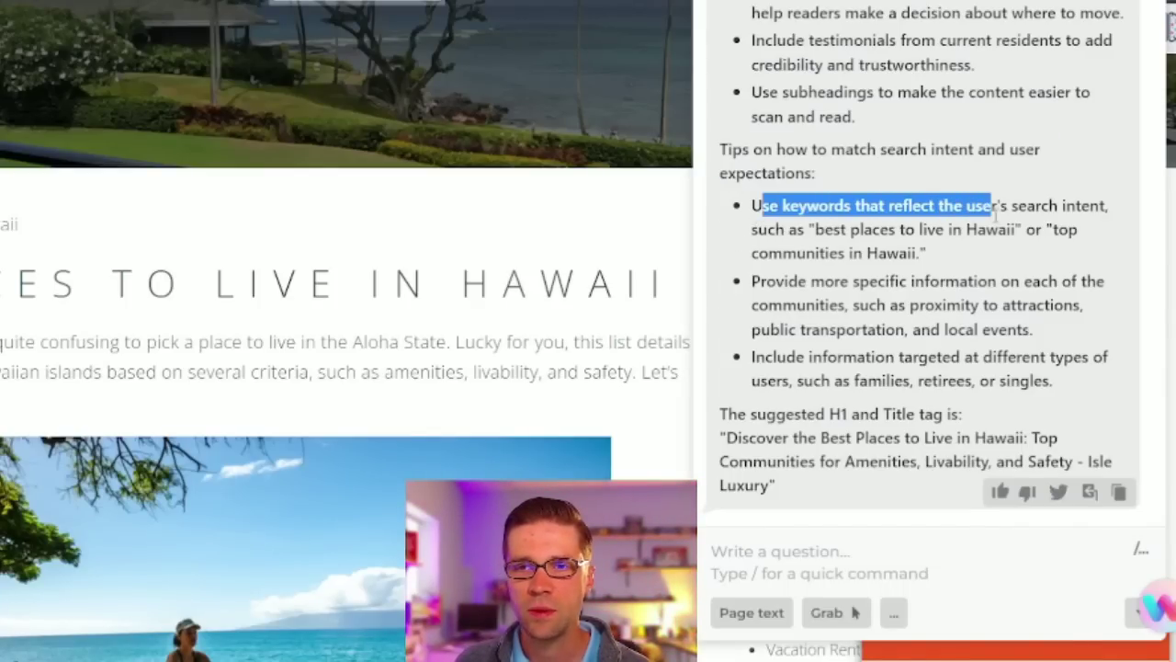
left_click_drag(1102, 208, 1023, 259)
left_click(990, 261)
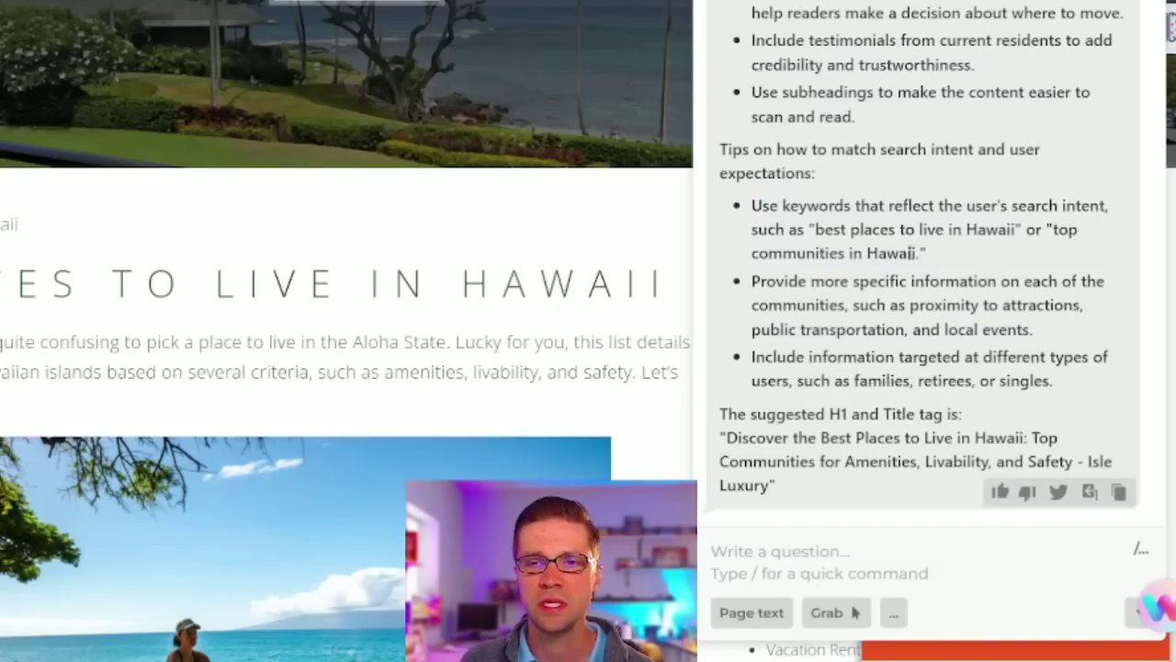
left_click_drag(752, 283, 1105, 308)
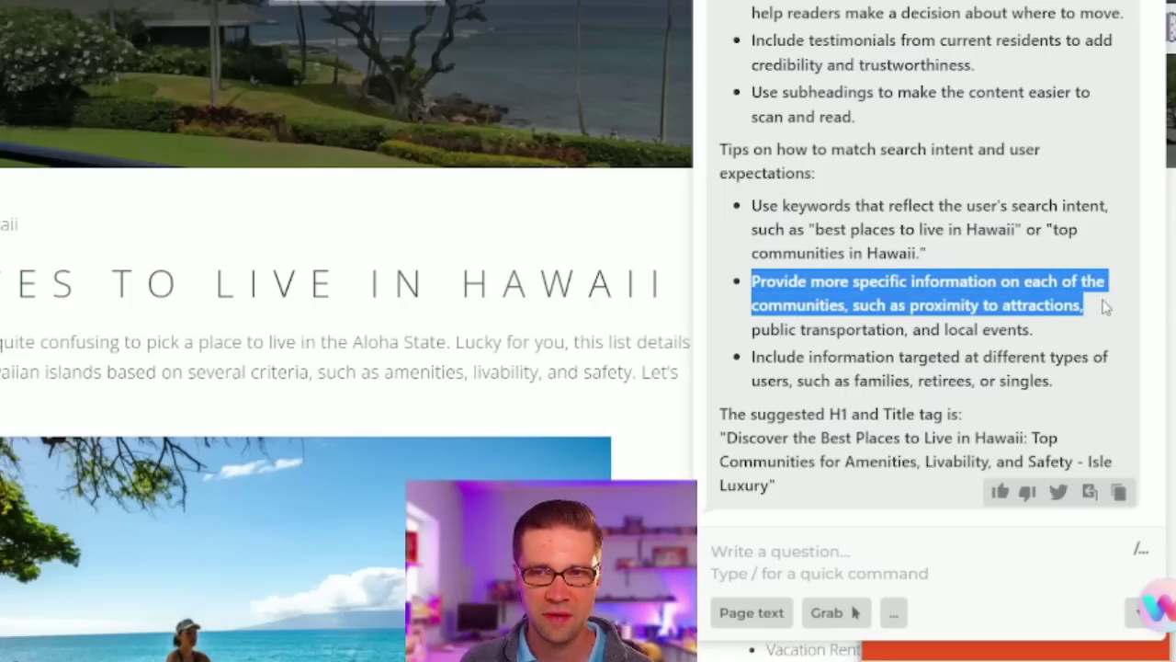
left_click(846, 328)
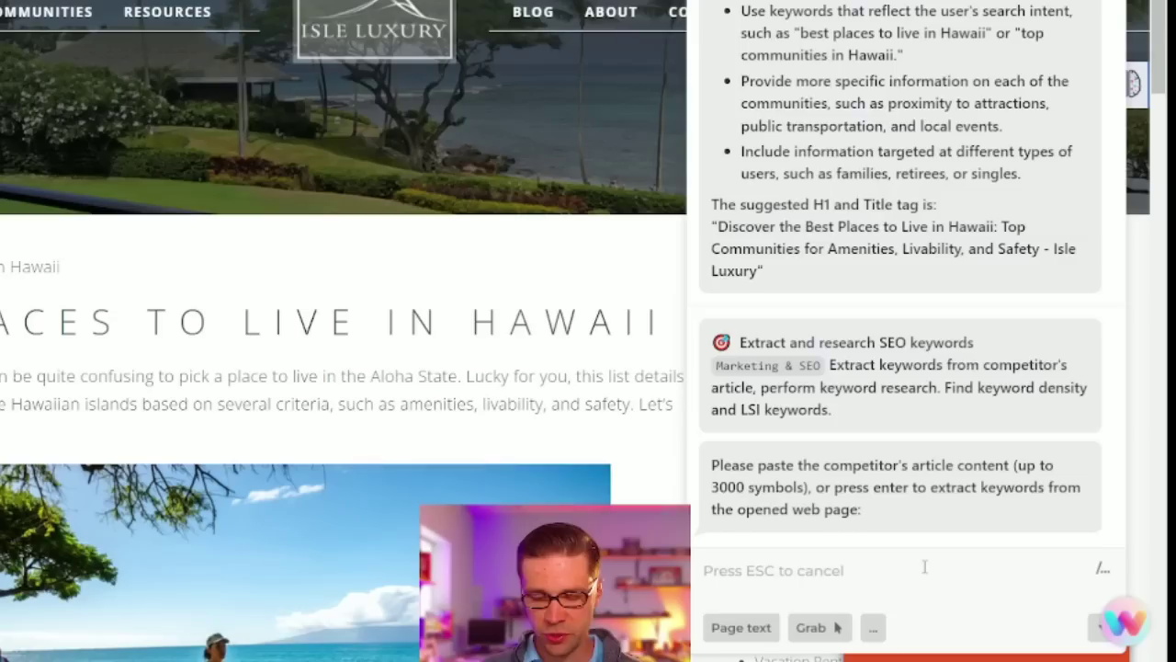
Step: Extract SEO keywords from the open Hawaii page into a keyword density table
key("Return")
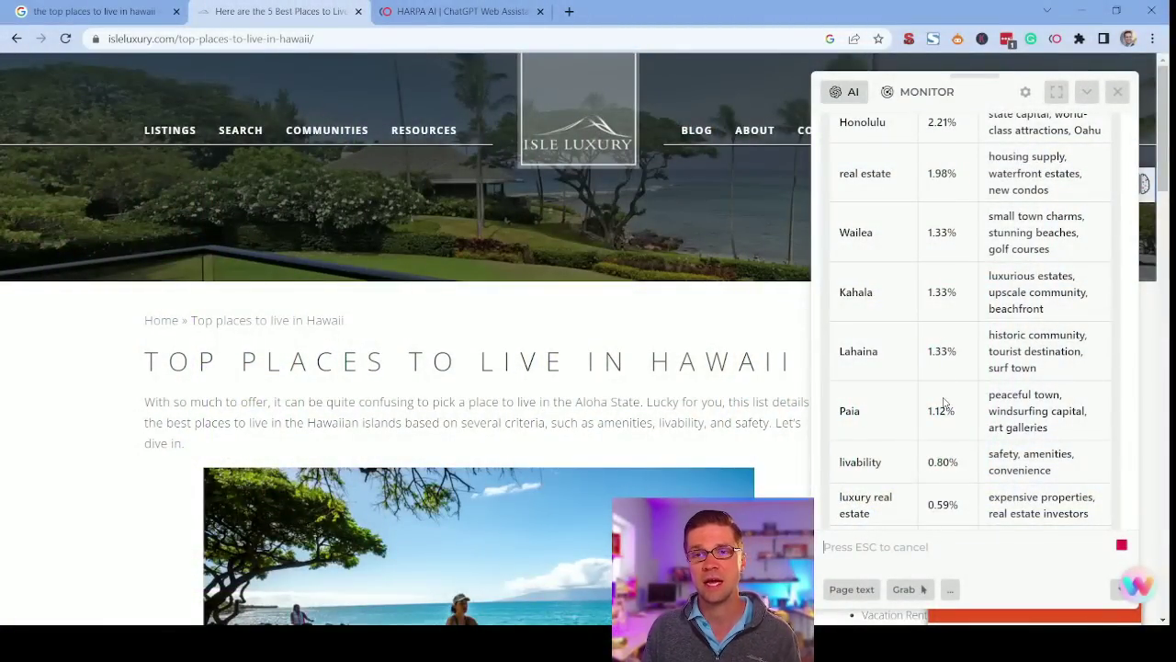
scroll(944, 402, "up", 3)
scroll(935, 368, "down", 1)
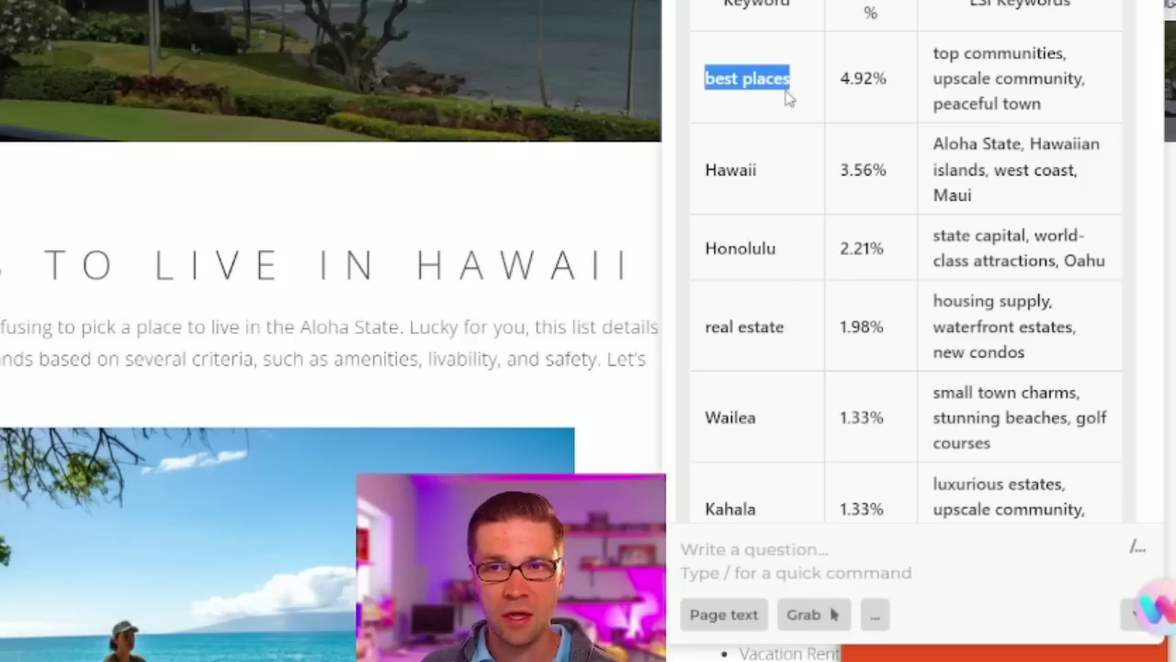
Step: Highlight the 'best places' LSI keywords and scroll through the rest of the density table
left_click_drag(934, 48, 1085, 117)
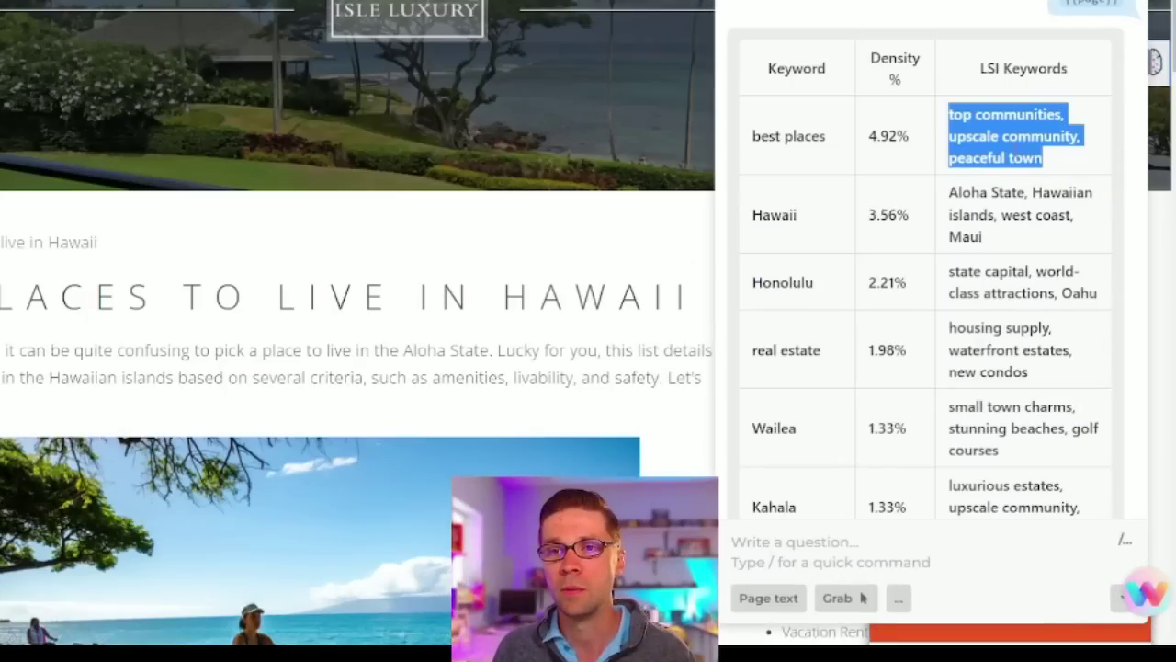
left_click(997, 224)
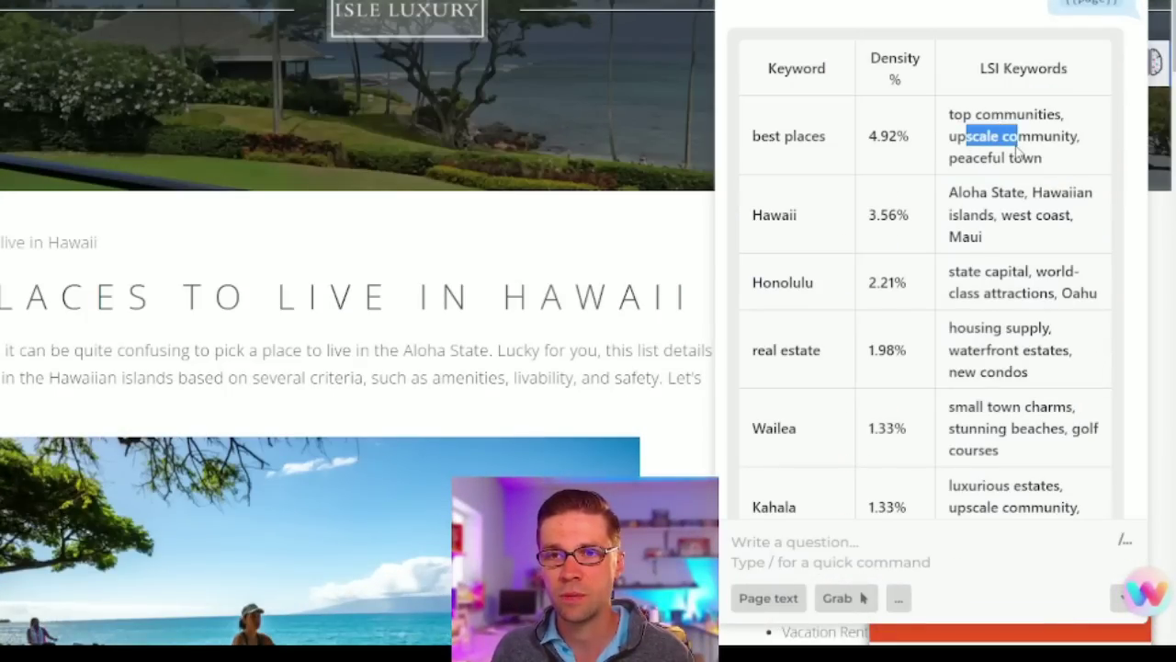
left_click_drag(1062, 163, 951, 113)
left_click(964, 133)
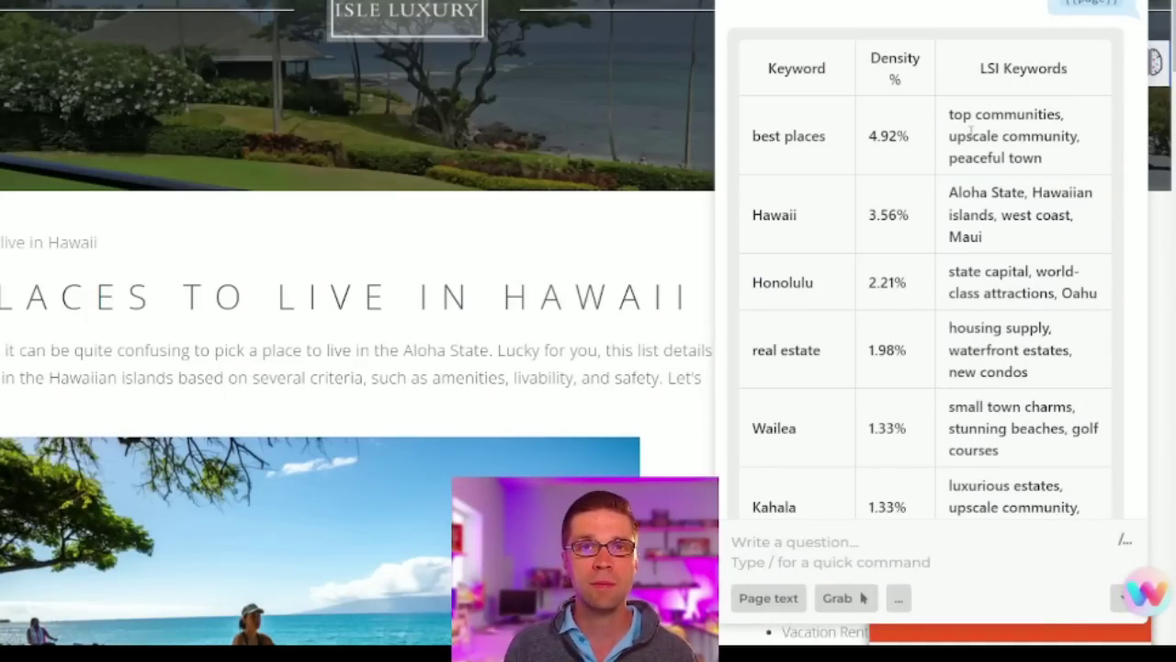
scroll(899, 166, "down", 1)
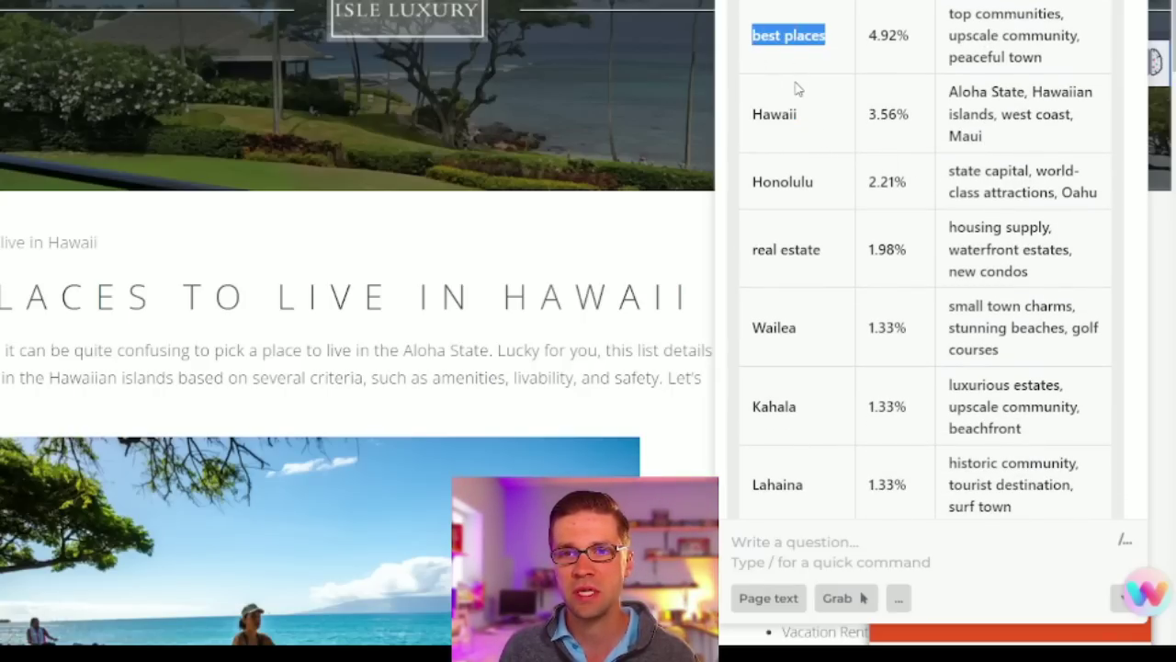
scroll(809, 175, "down", 1)
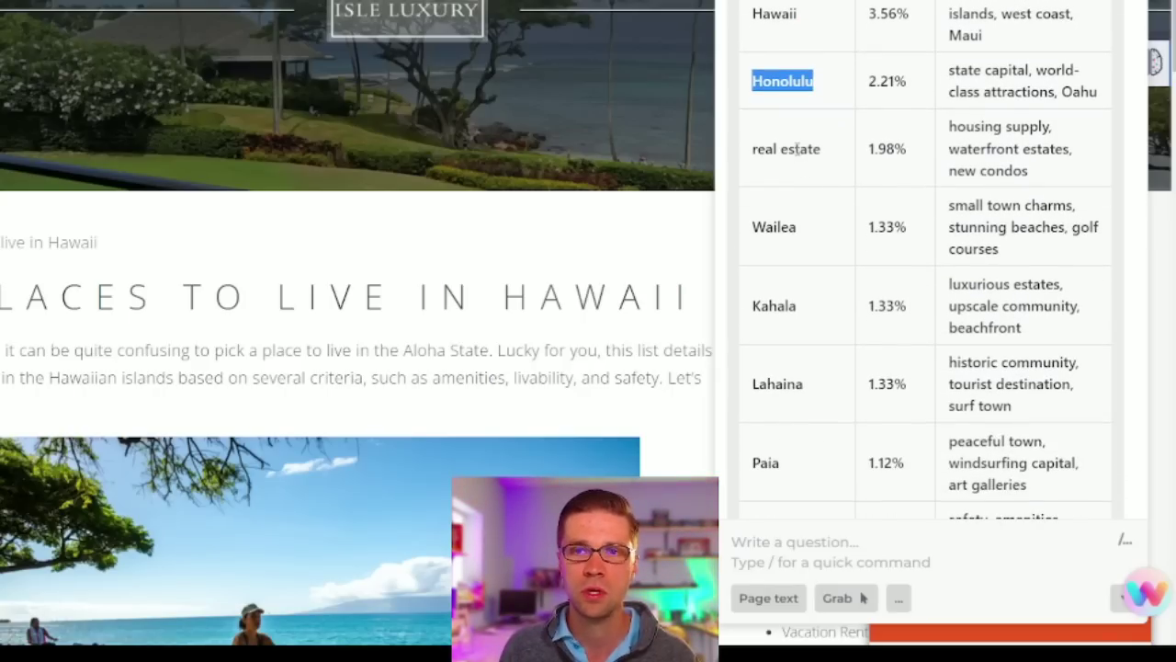
scroll(851, 254, "down", 2)
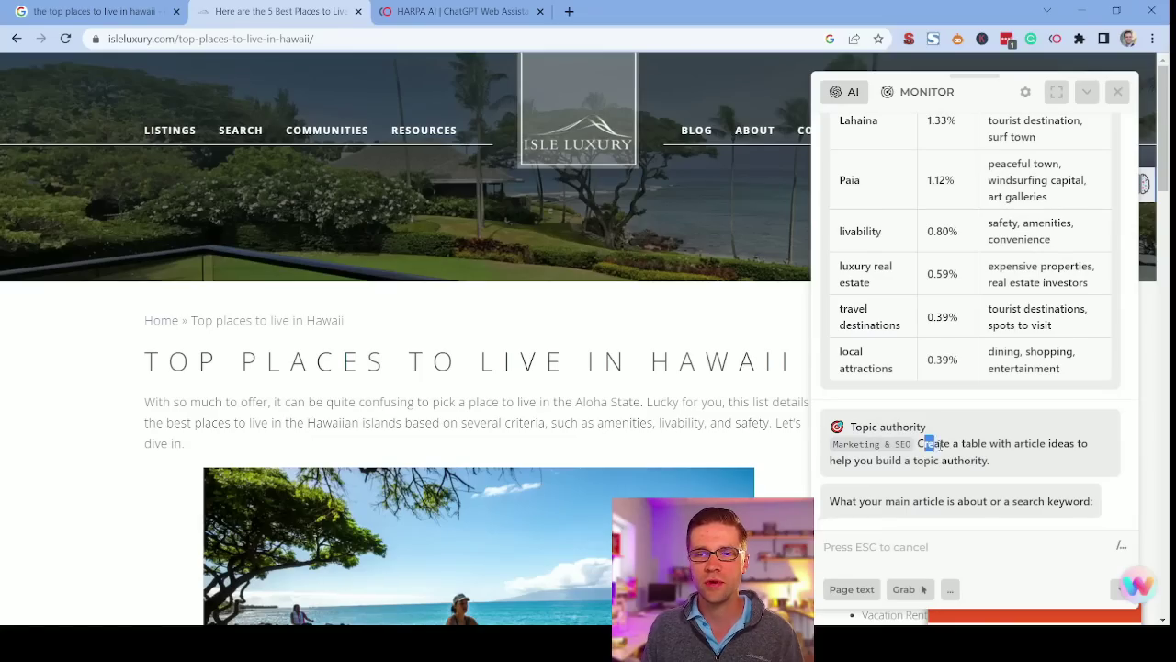
Step: Send 'Top Places to Live in hawaii' to Topic authority to generate the article-ideas table
left_click_drag(928, 443, 989, 460)
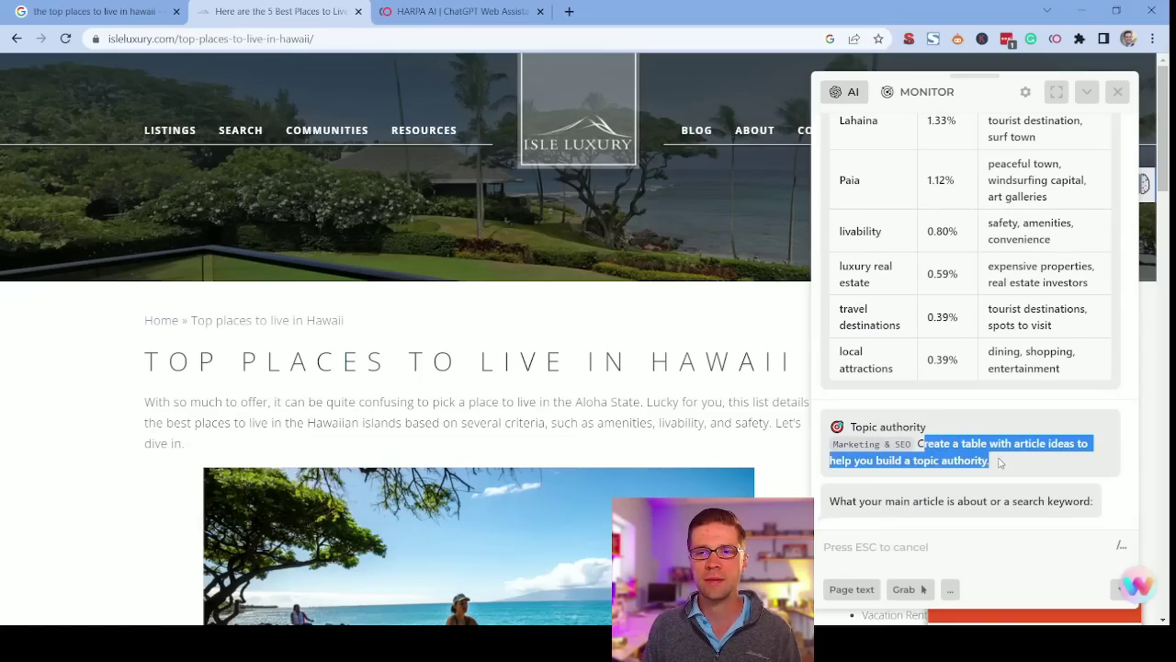
left_click(915, 524)
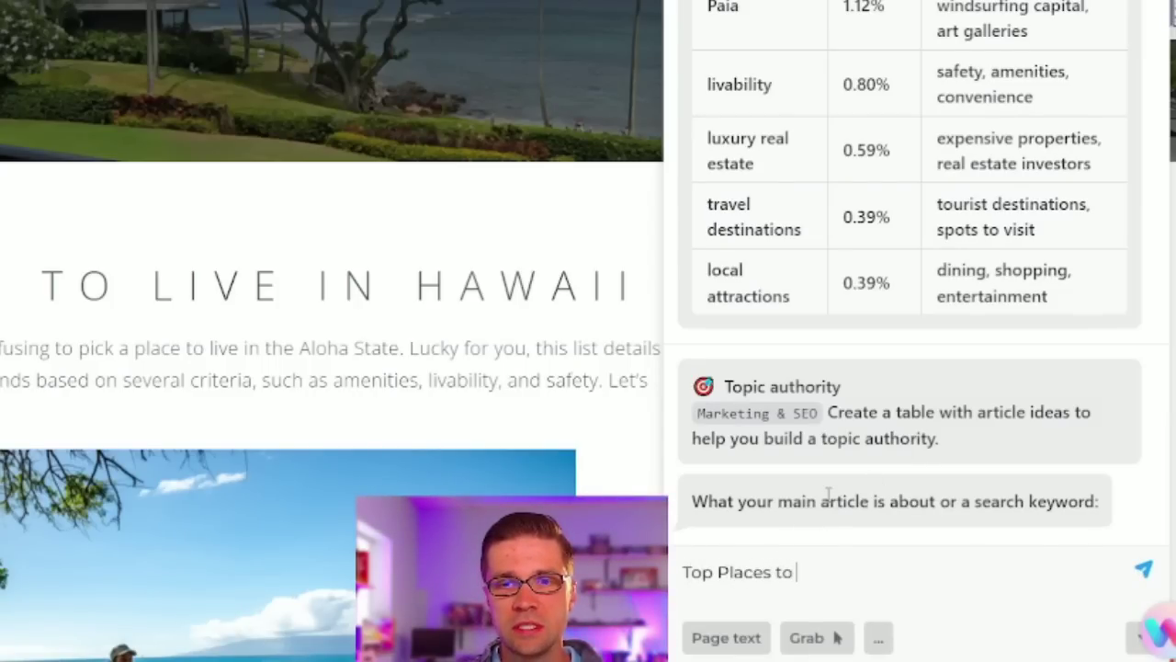
key("Return")
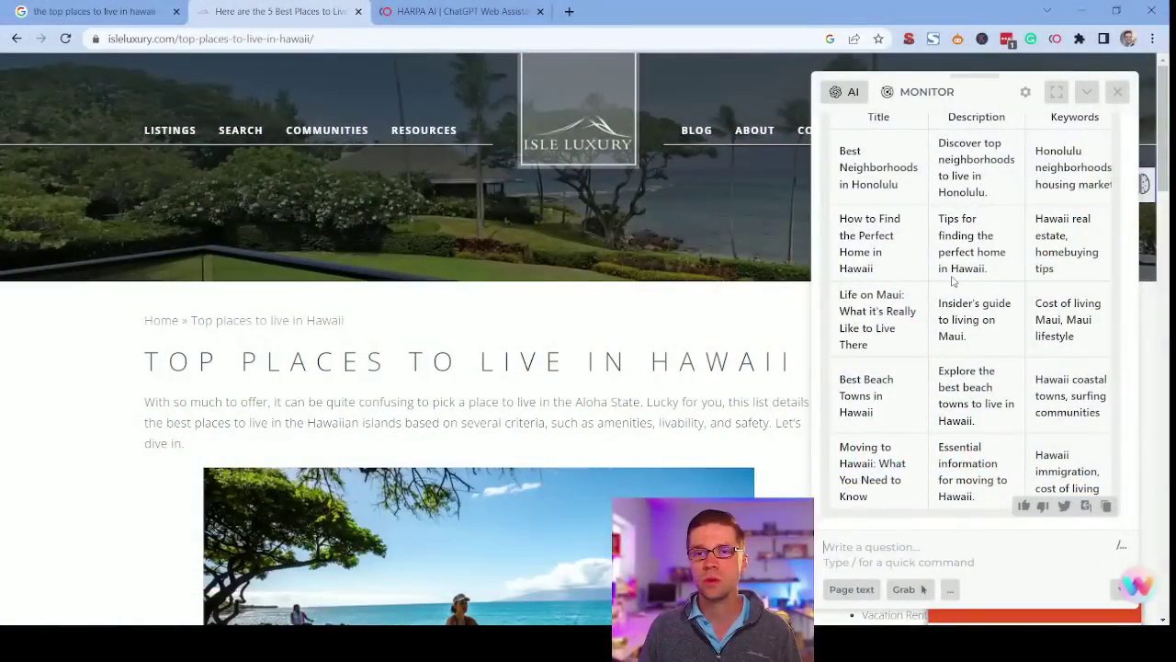
Step: Repeatedly highlight the article ideas table to review it, then briefly highlight the article's main heading
scroll(952, 280, "up", 1)
scroll(843, 202, "down", 1)
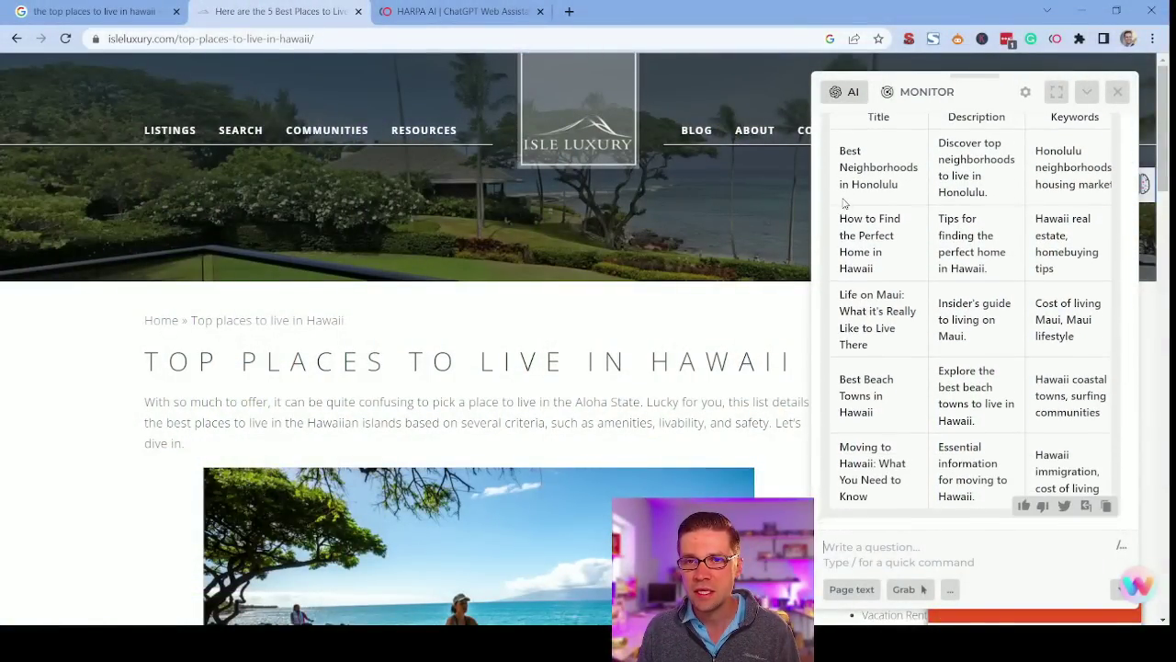
left_click_drag(844, 154, 950, 452)
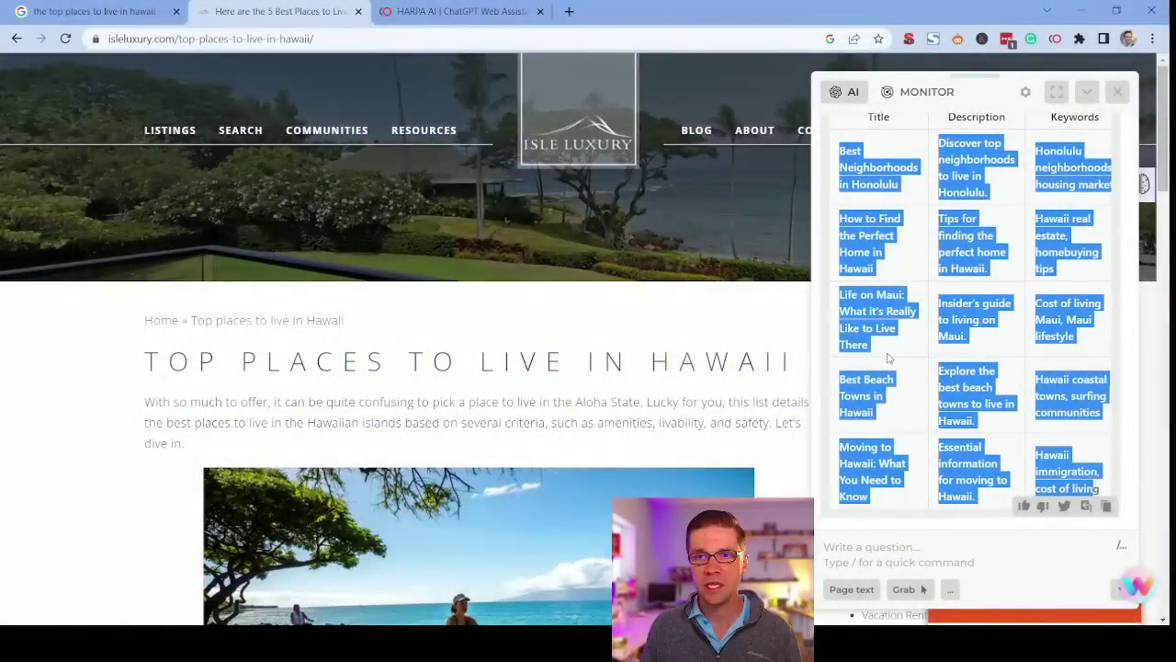
left_click(891, 360)
left_click_drag(736, 8, 1108, 481)
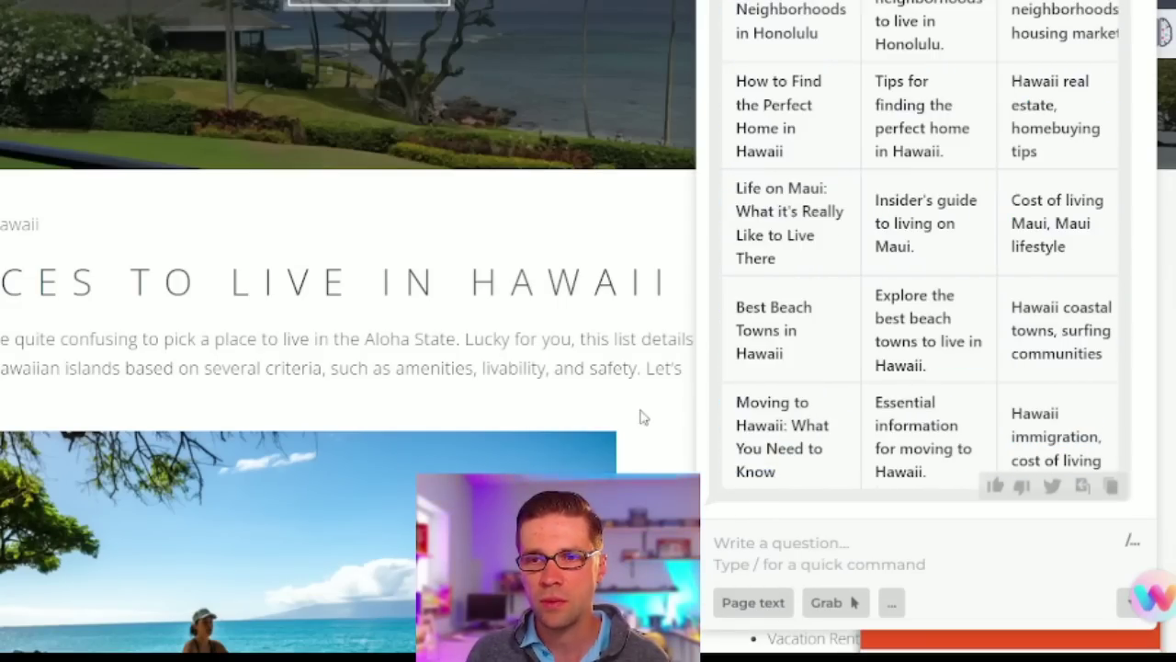
left_click_drag(736, 8, 857, 496)
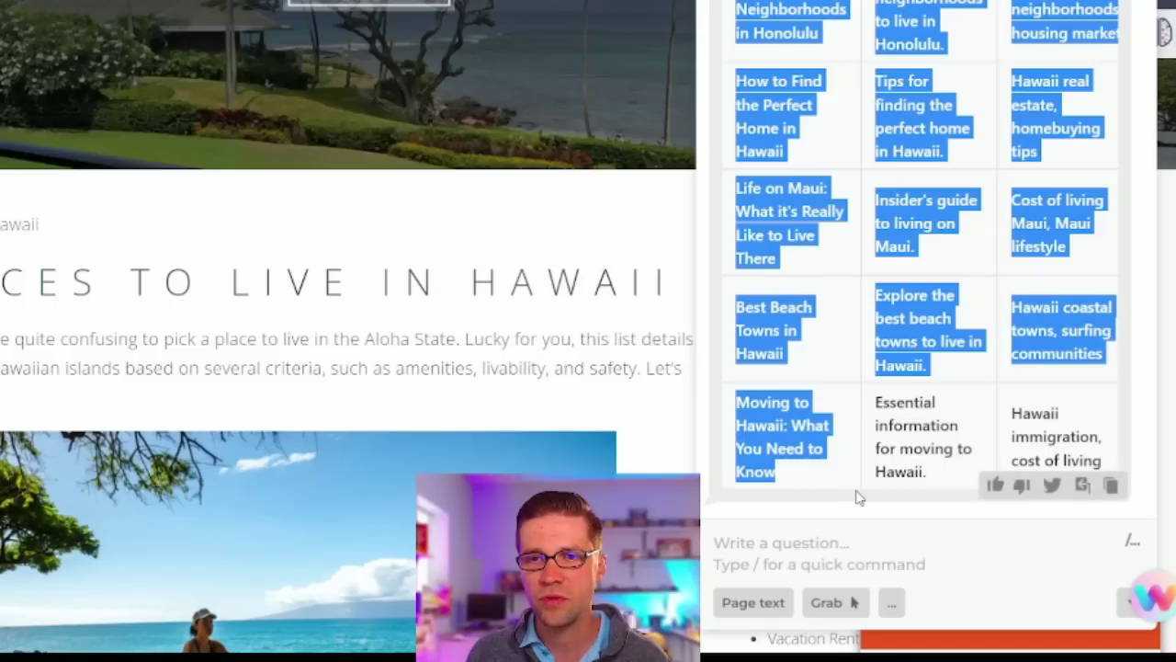
left_click(781, 302)
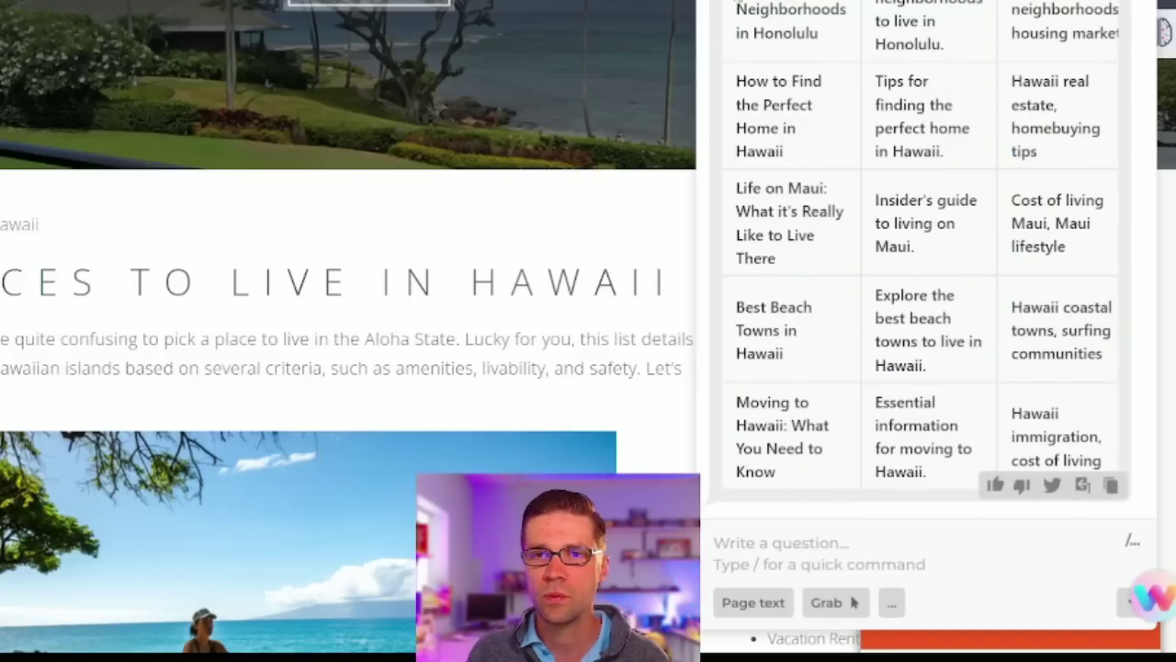
left_click_drag(736, 8, 1084, 484)
left_click_drag(736, 8, 1006, 411)
left_click(140, 317)
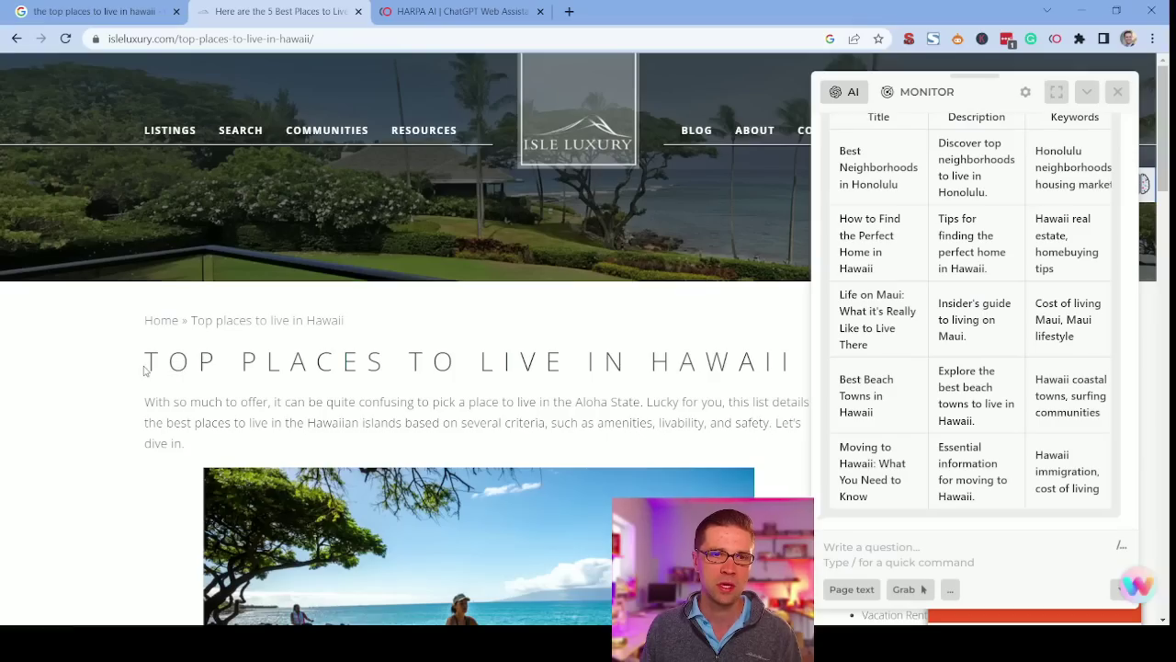
left_click_drag(144, 360, 590, 270)
left_click(591, 270)
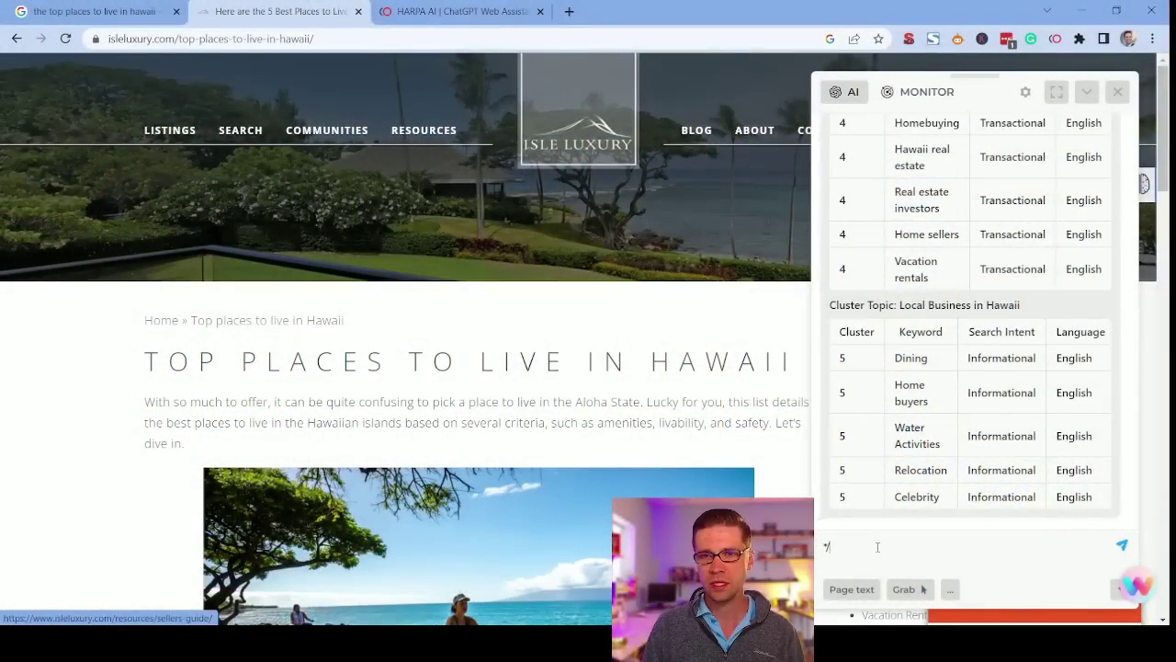
Step: Run the Keyword cluster command from the / menu to cluster keywords parsed from the Hawaii page
type("/")
scroll(905, 414, "down", 10)
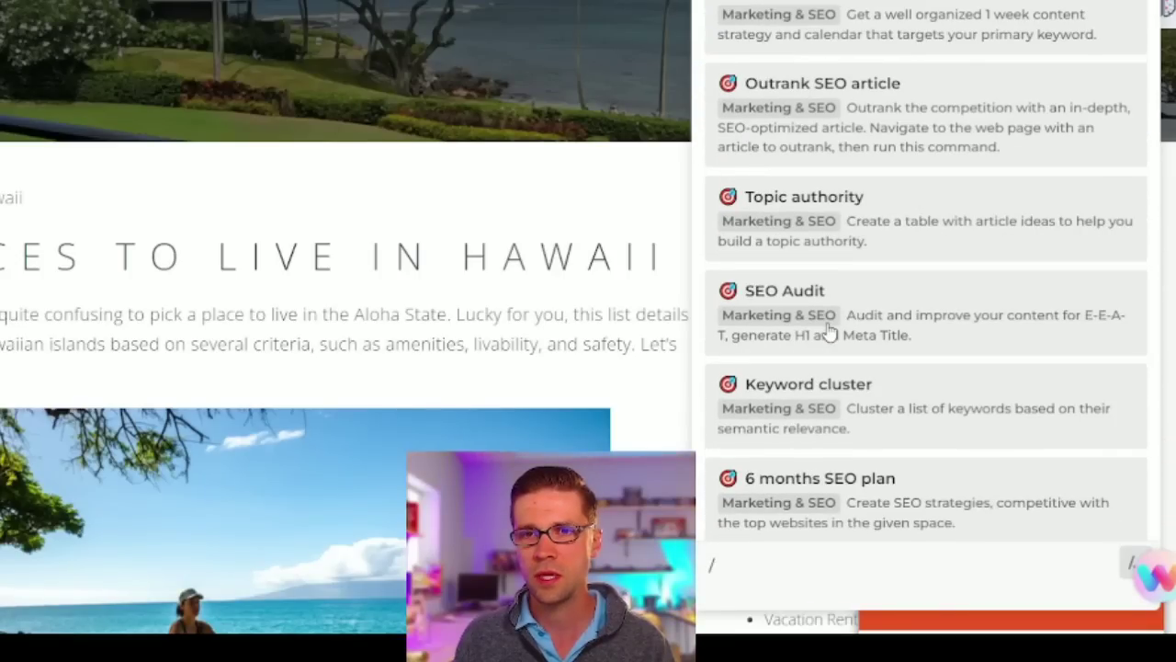
scroll(830, 333, "up", 4)
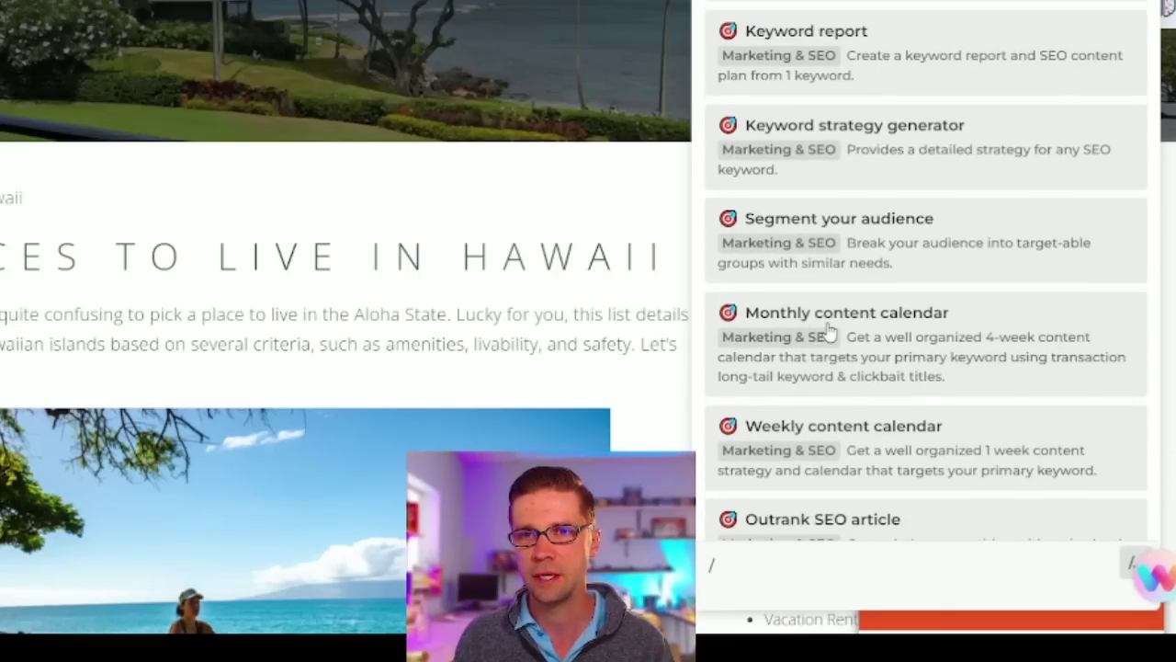
scroll(940, 315, "up", 1)
scroll(927, 367, "down", 7)
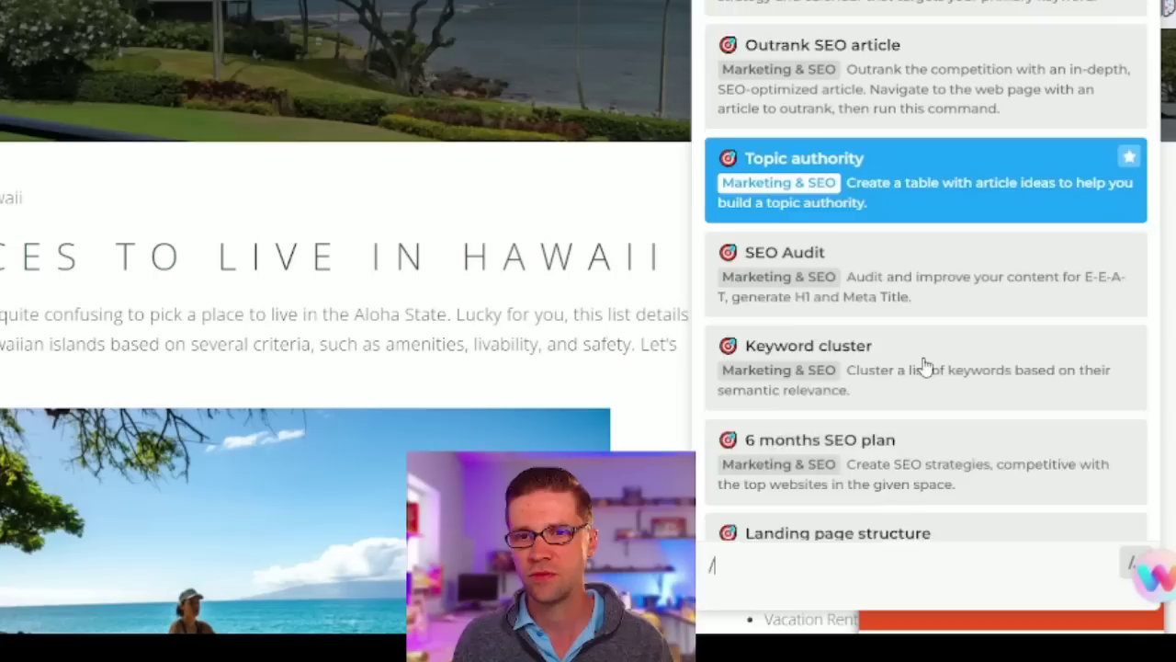
left_click(884, 307)
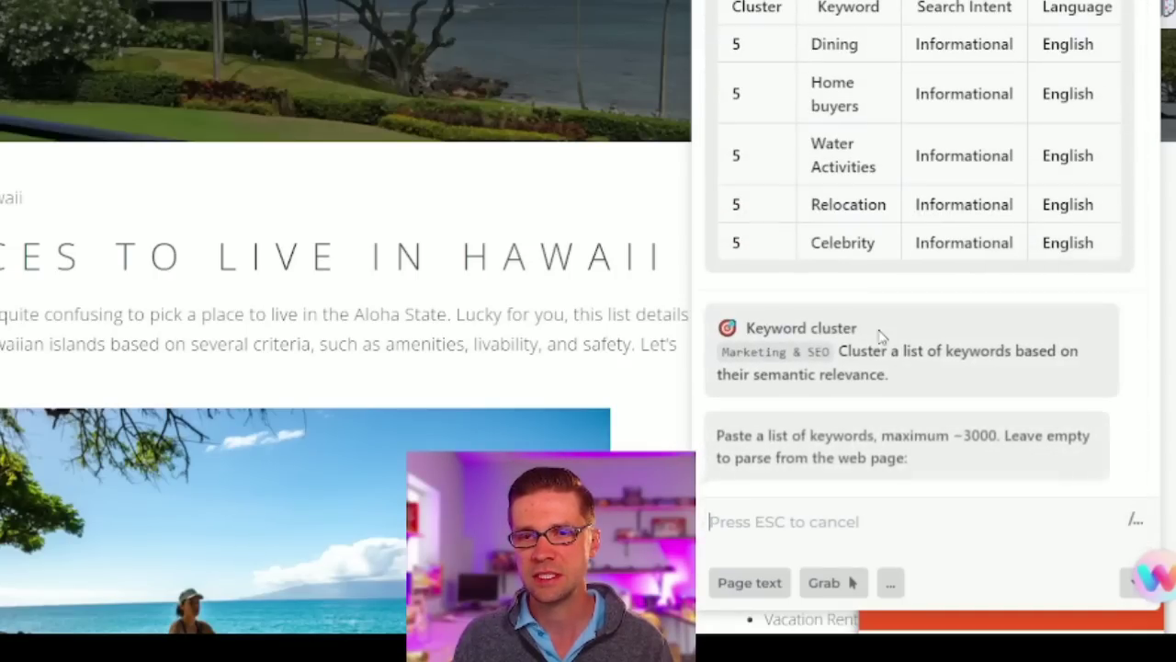
key("Return")
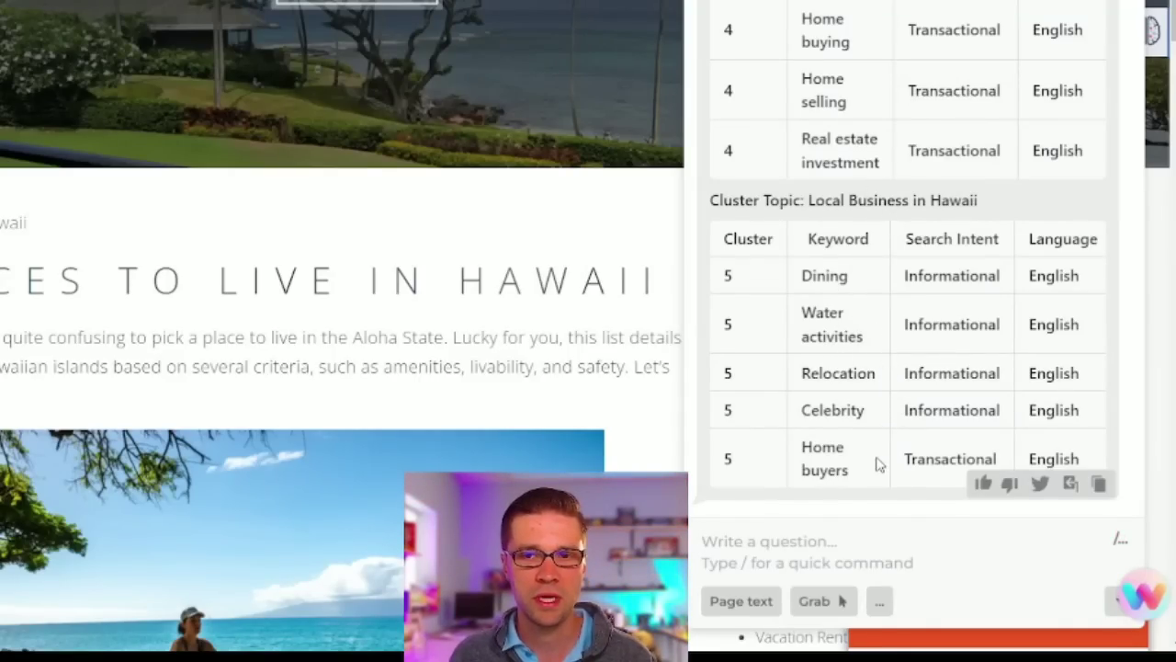
scroll(882, 407, "up", 15)
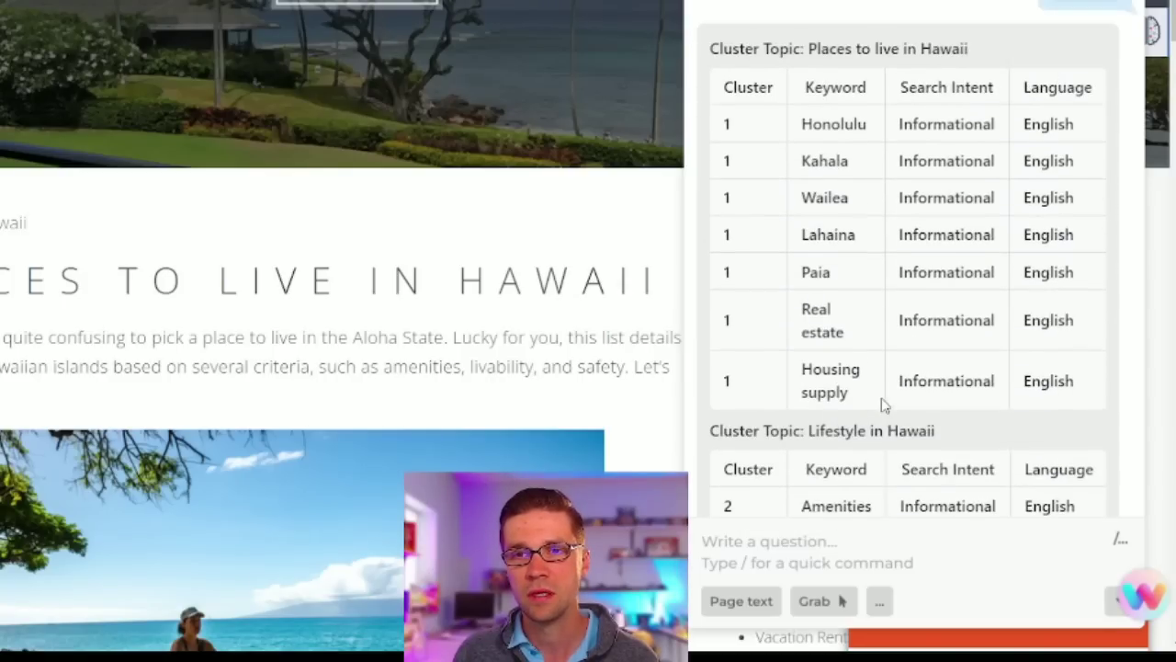